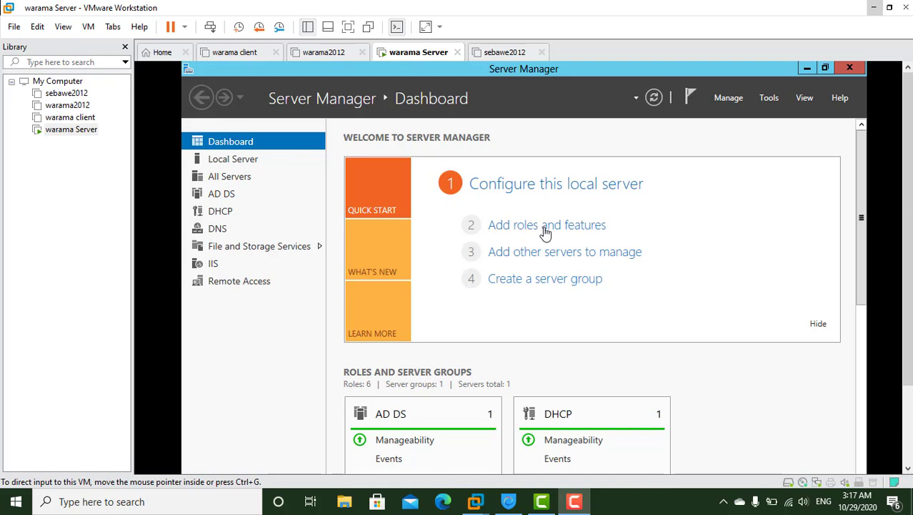
Step: Start adding roles and features, using a role-based or feature-based installation on the preselected destination server
click(540, 230)
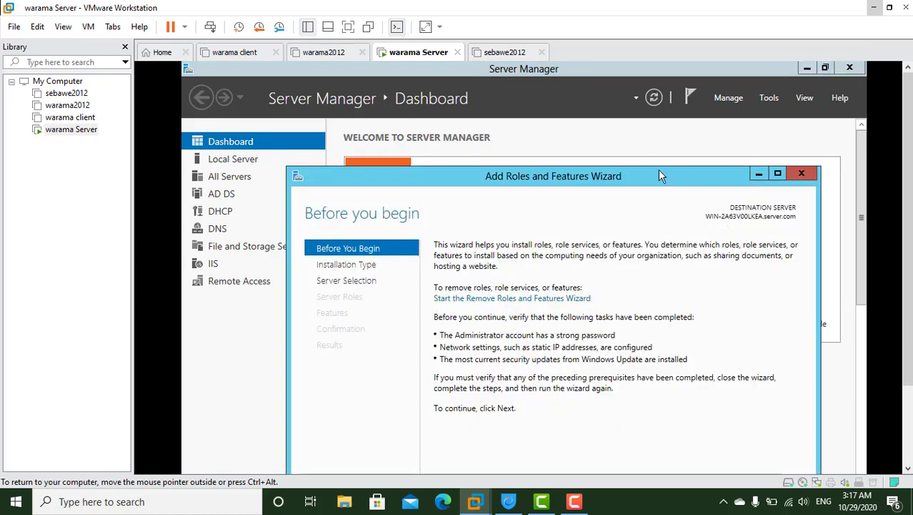
drag(656, 173, 632, 84)
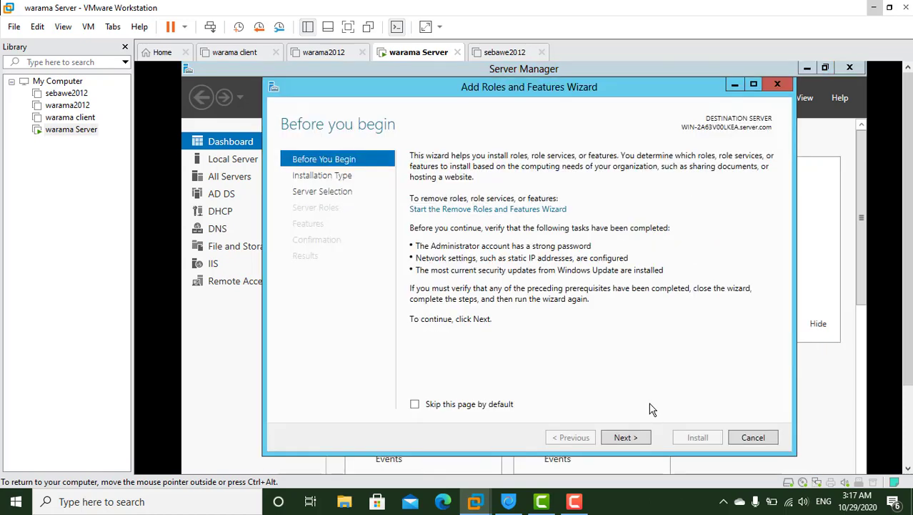
click(627, 437)
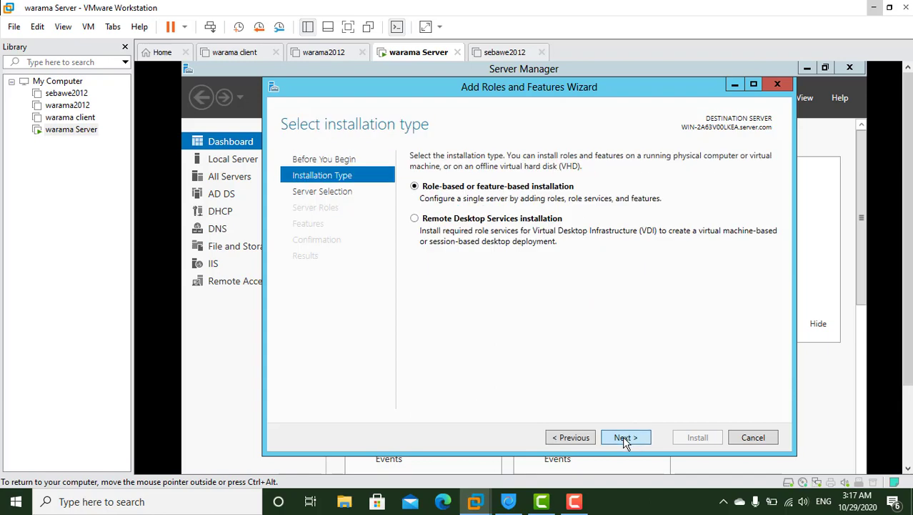
click(625, 437)
click(625, 438)
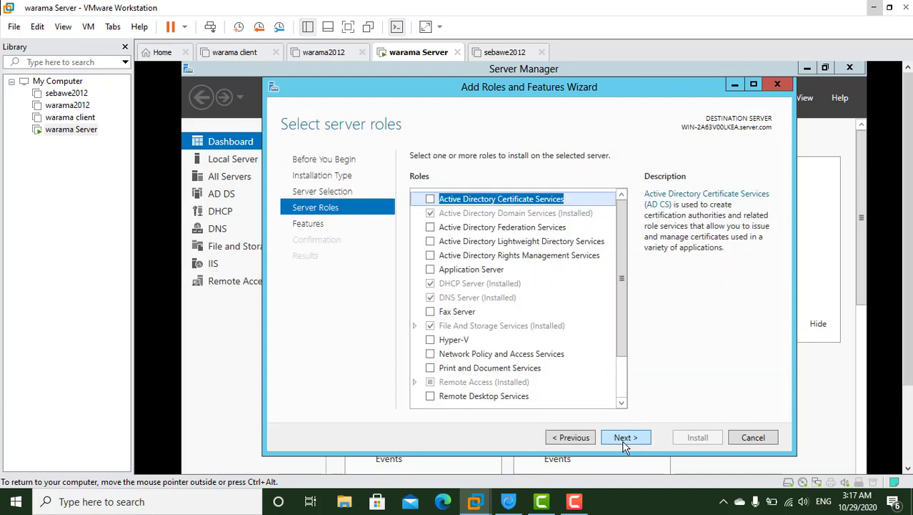
Step: Select the Windows Deployment Services server role and include its required management tools
drag(625, 296, 621, 365)
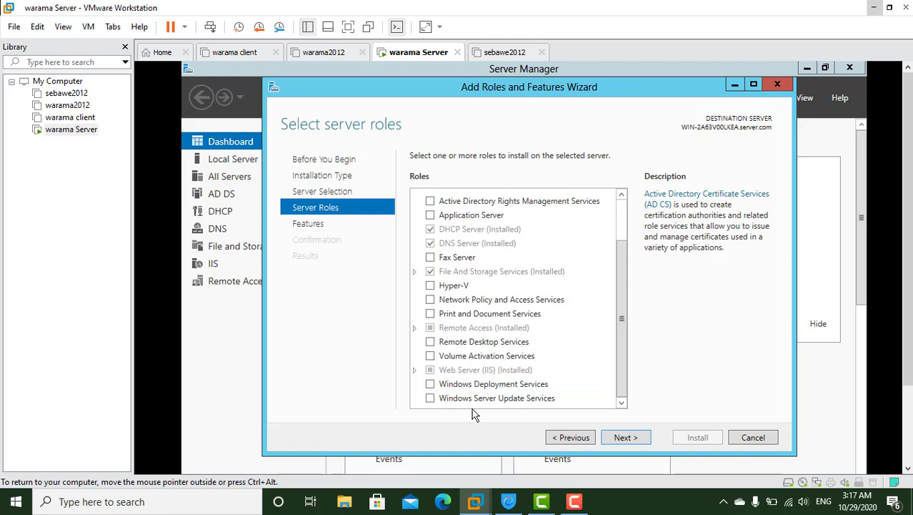
click(430, 384)
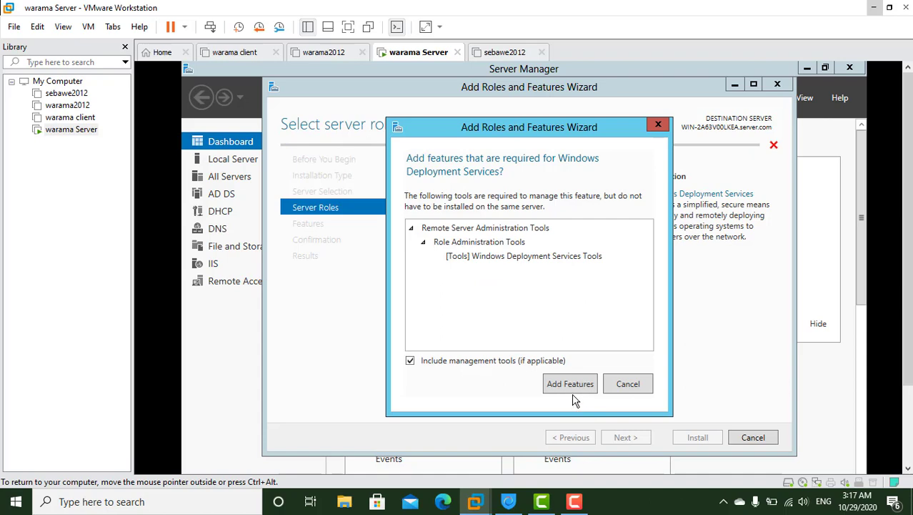
click(570, 386)
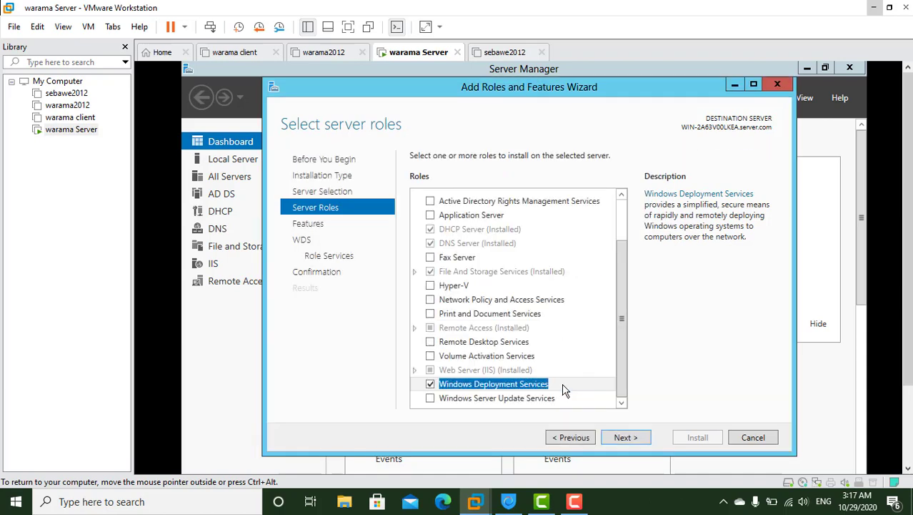
Step: Install Windows Deployment Services with the Deployment Server and Transport Server role services, and close the wizard when it is done
click(629, 438)
click(630, 439)
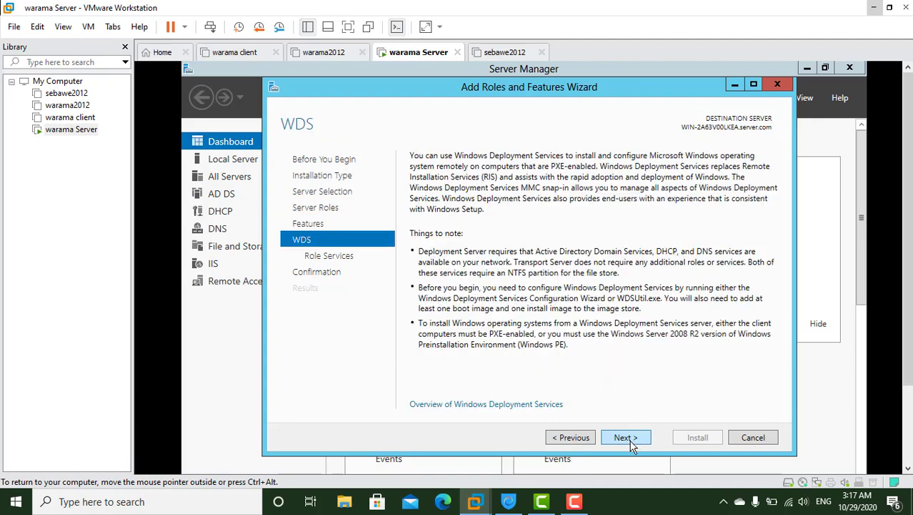
click(630, 438)
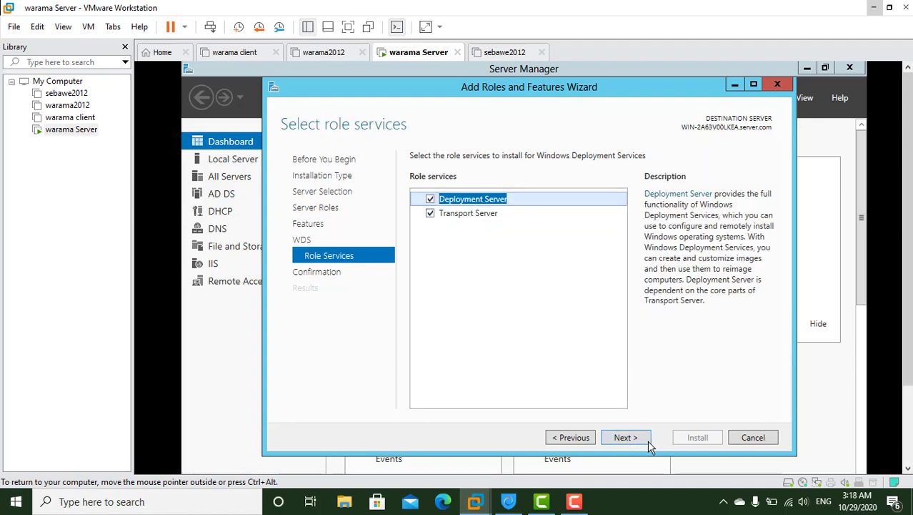
click(630, 440)
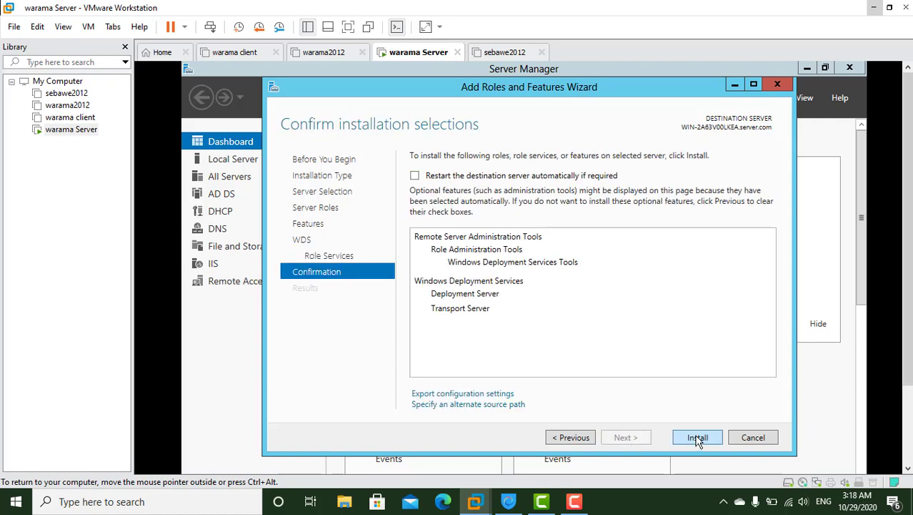
click(698, 437)
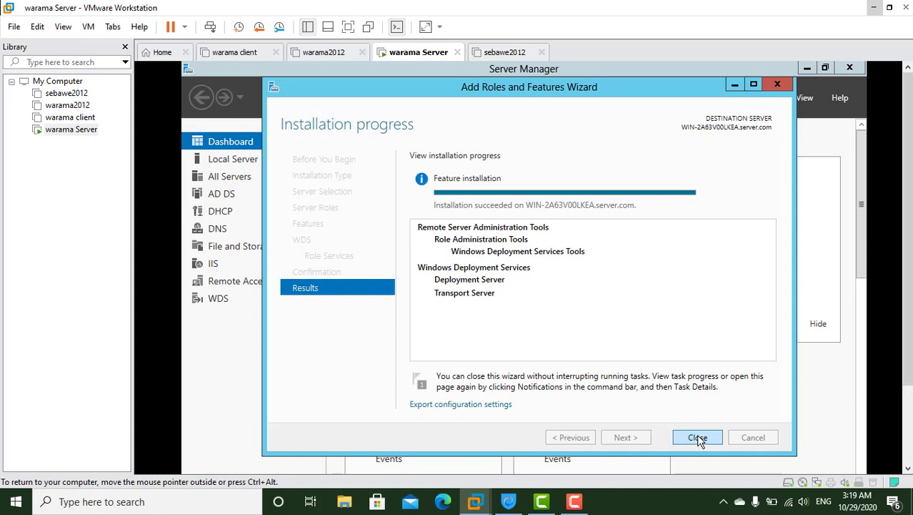
click(698, 438)
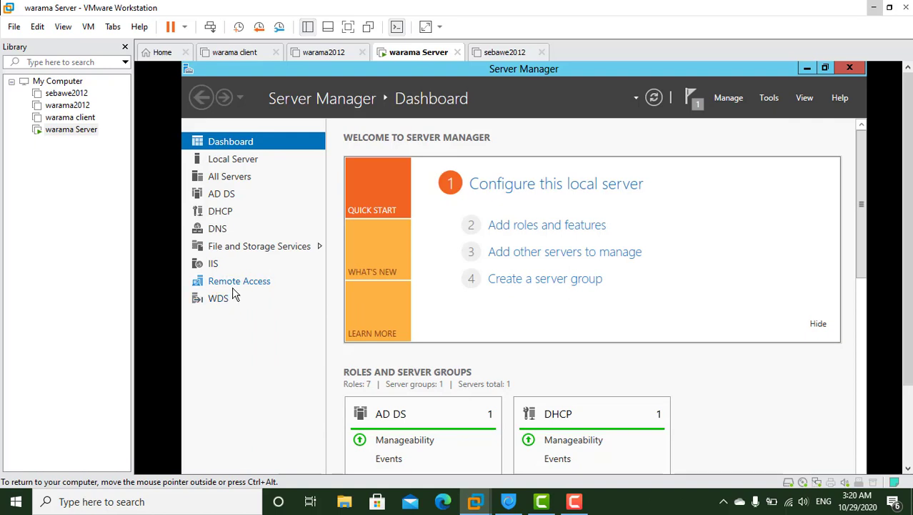
Step: Open the Windows Deployment Services console and expand the list of servers
click(769, 98)
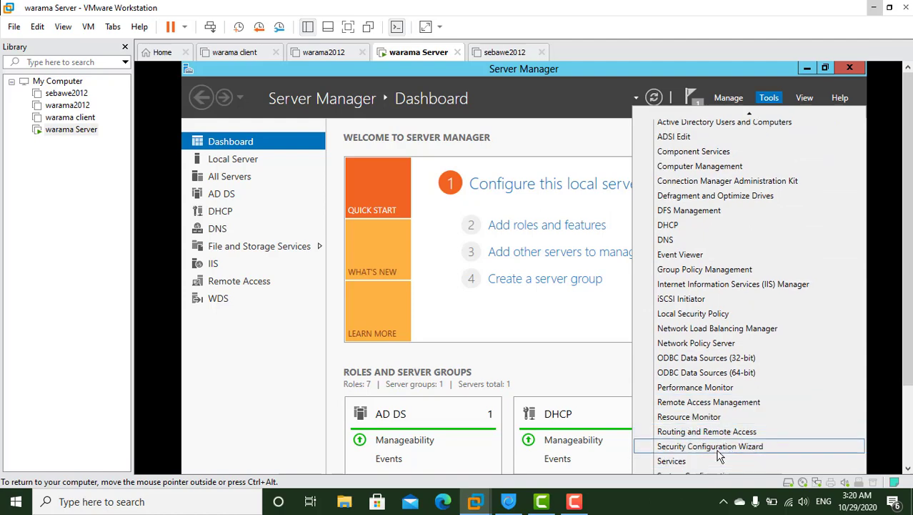
scroll(721, 456, down, 3)
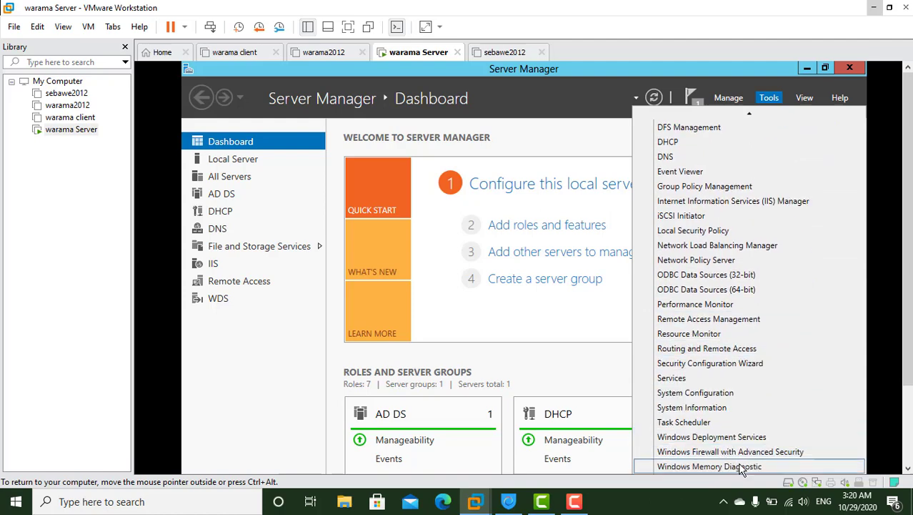
click(717, 437)
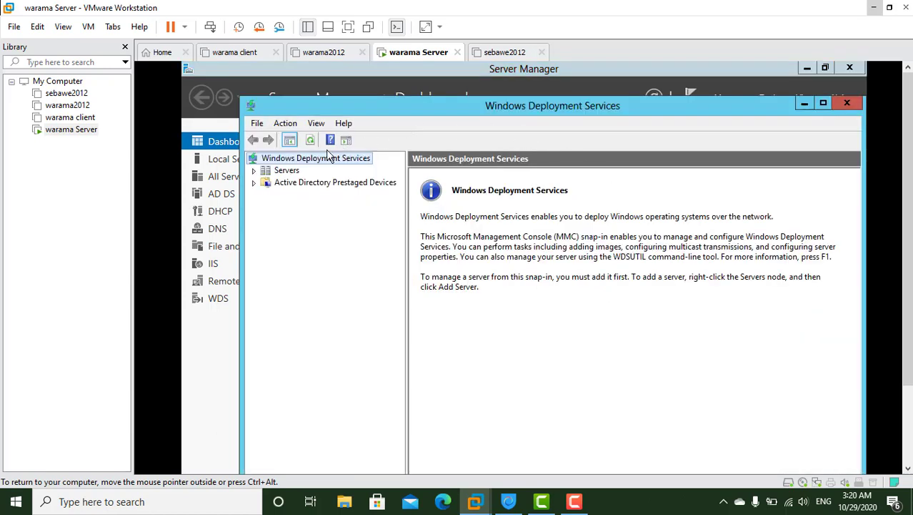
click(253, 171)
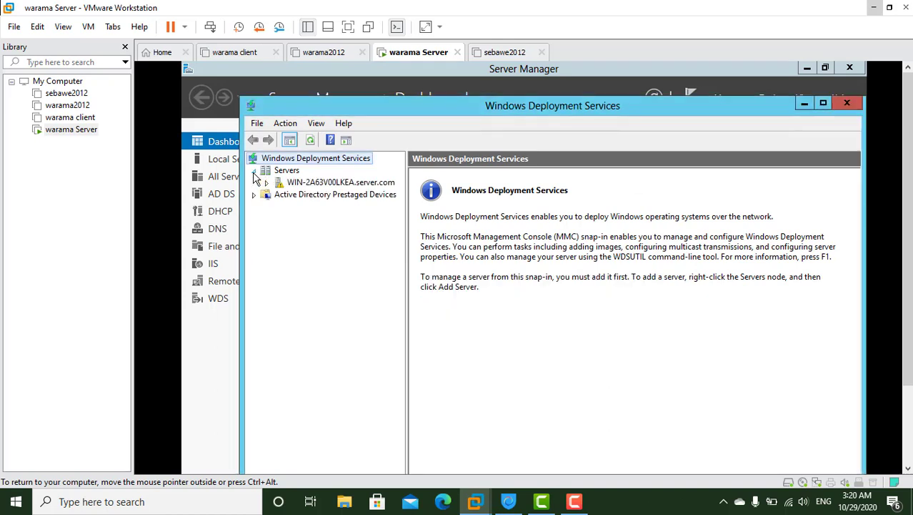
Step: Configure the listed server as integrated with Active Directory, with C:\RemoteInstall on the system volume as the remote installation folder
right_click(313, 188)
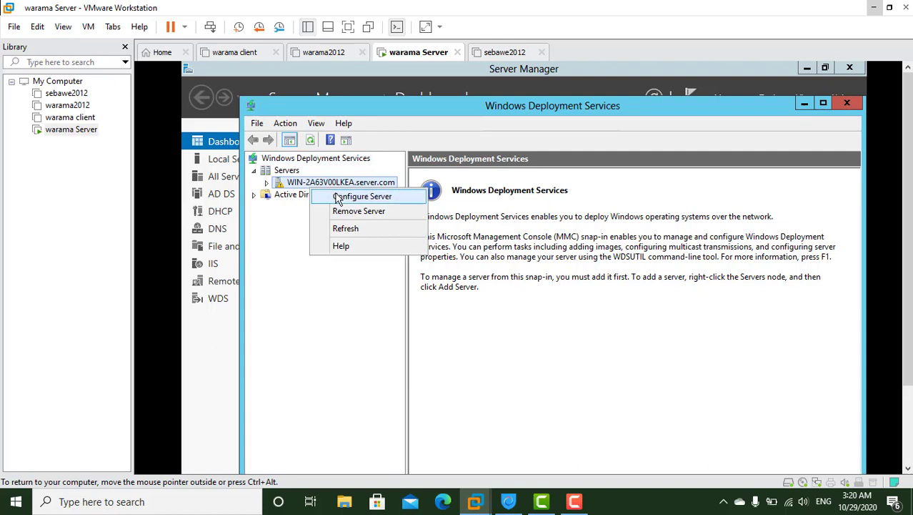
click(343, 197)
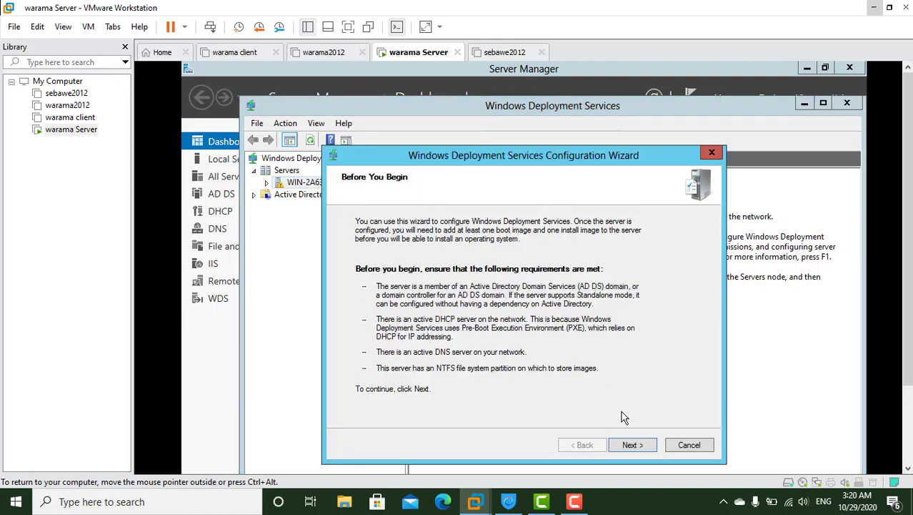
click(631, 446)
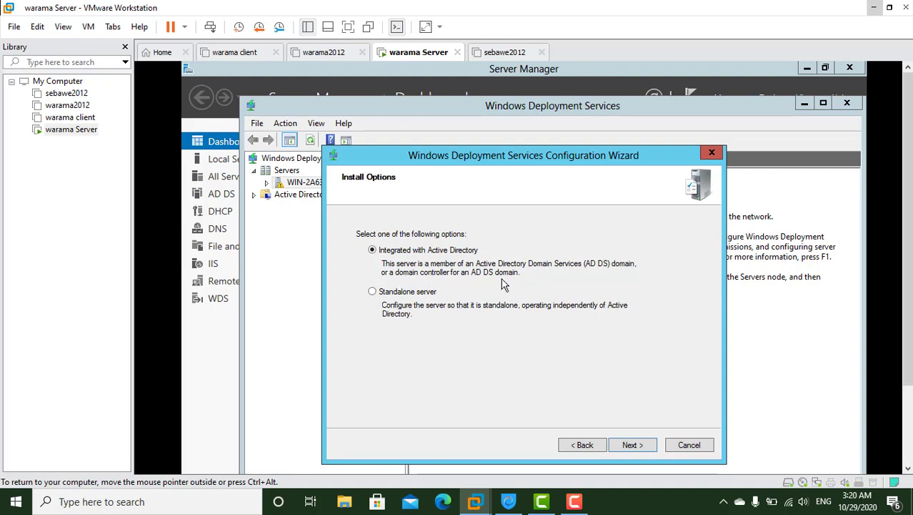
click(631, 445)
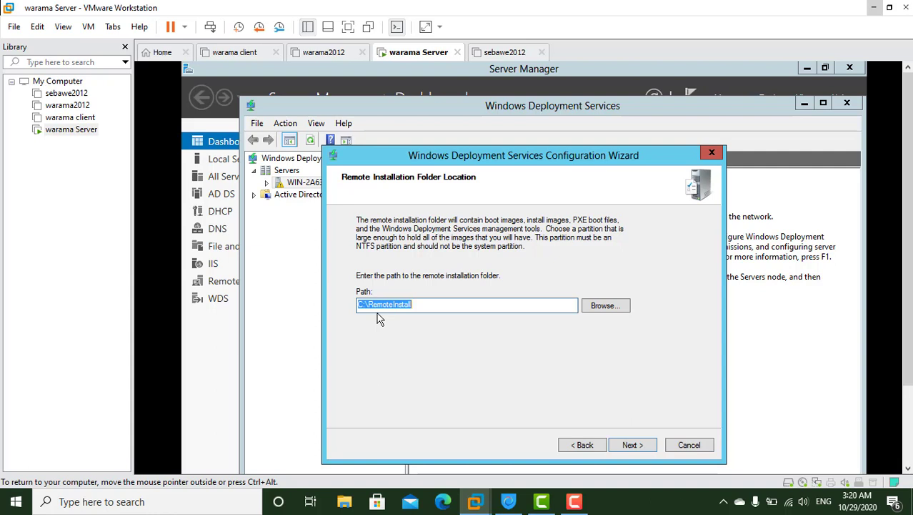
click(633, 446)
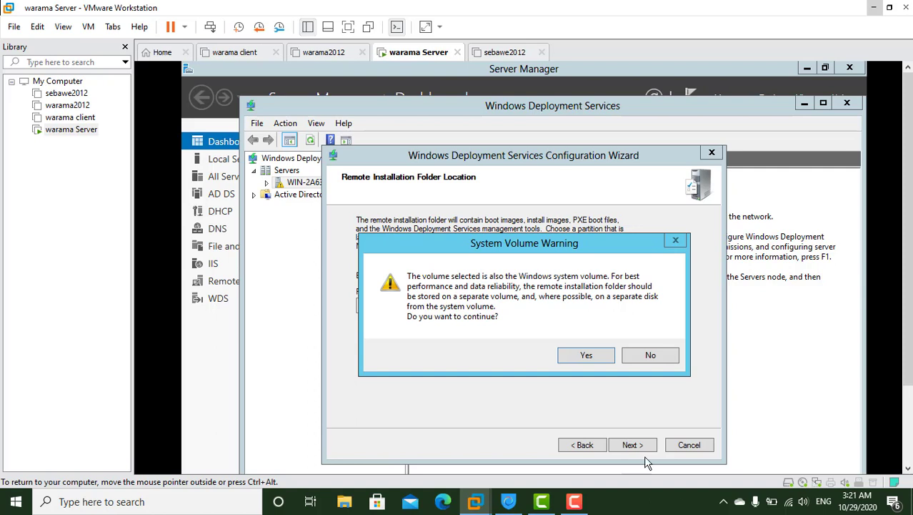
click(584, 359)
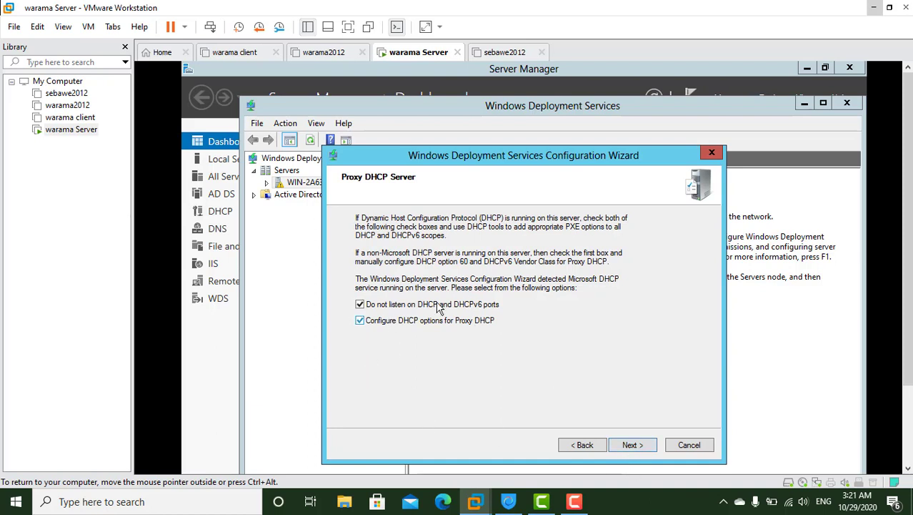
Step: Keep both proxy DHCP options, make the PXE server respond to all known and unknown client computers, and finish the configuration
click(631, 444)
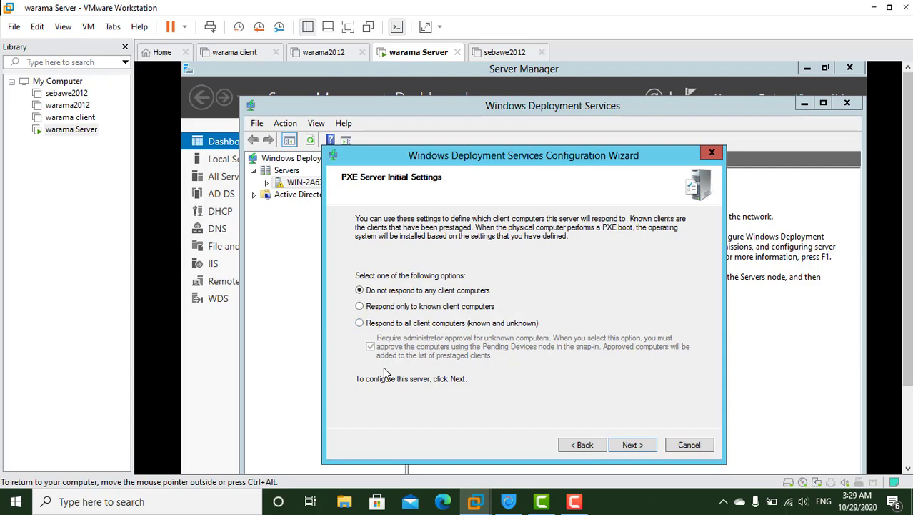
click(361, 324)
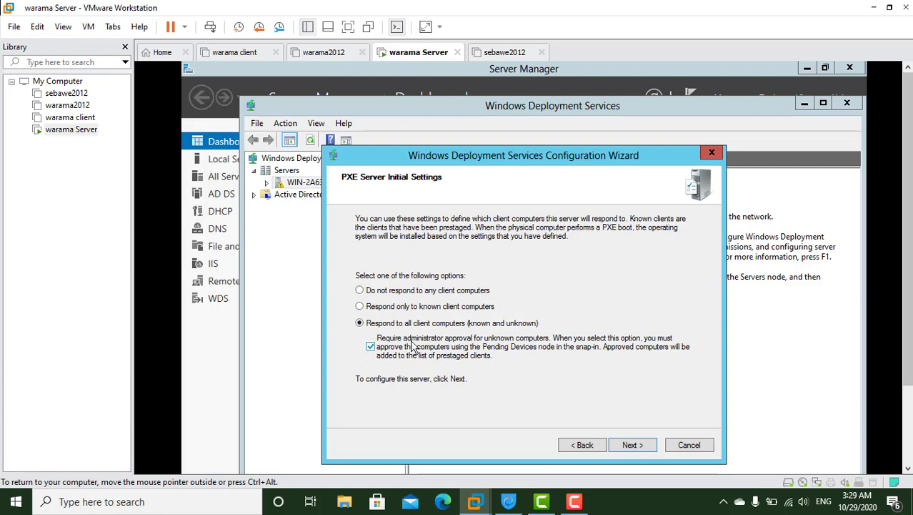
click(630, 445)
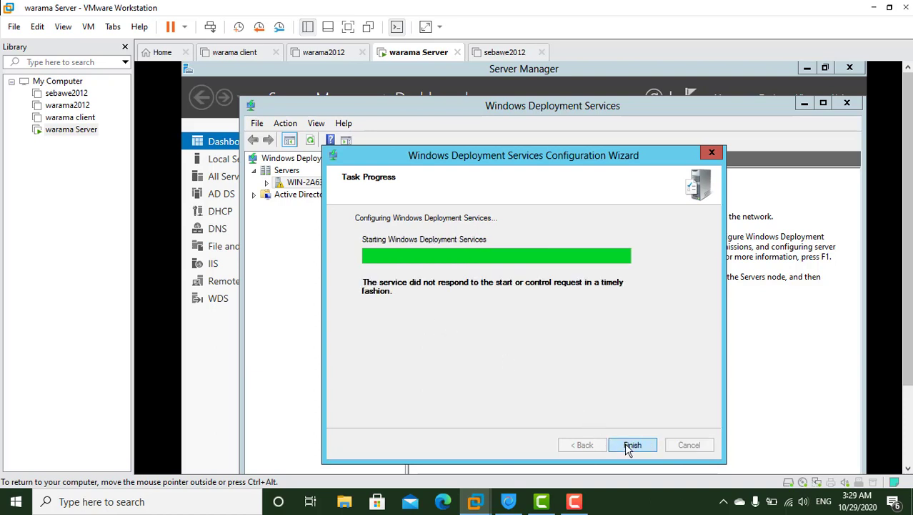
click(631, 445)
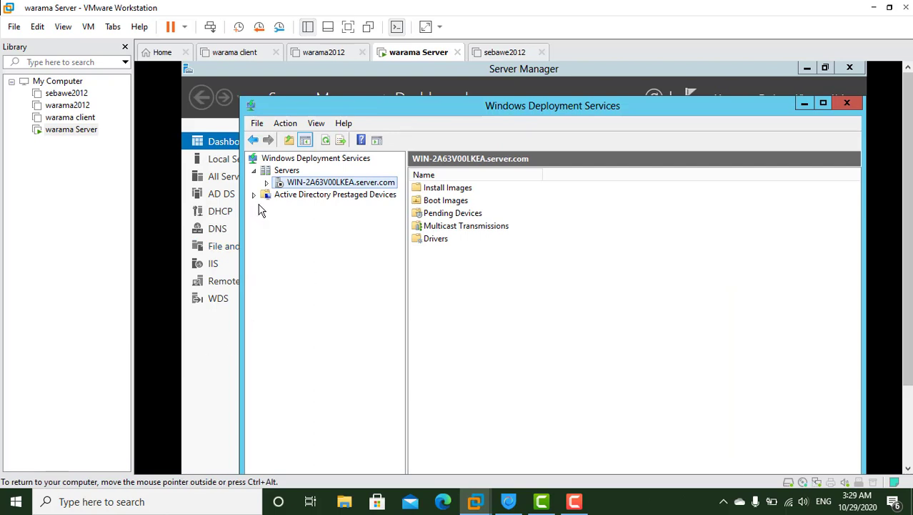
Step: Start the Windows Deployment Services service on the configured server and dismiss the message
right_click(305, 184)
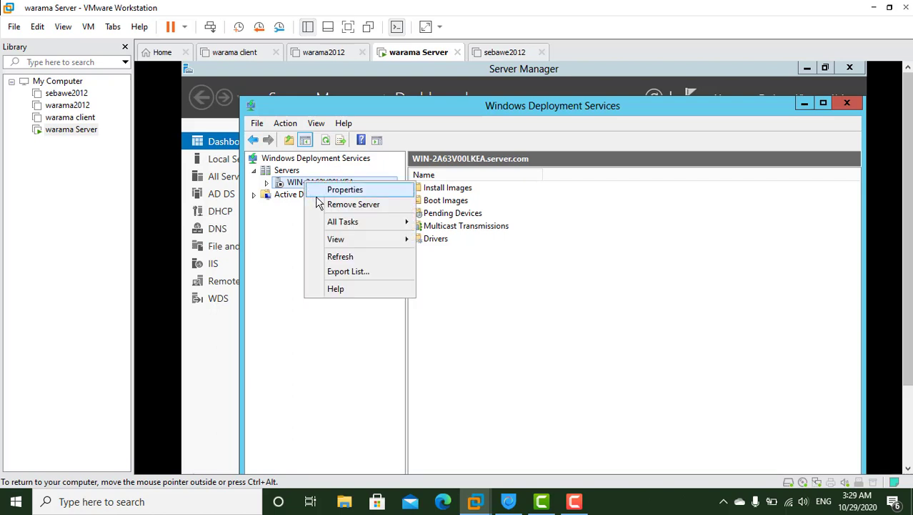
mouse_move(354, 225)
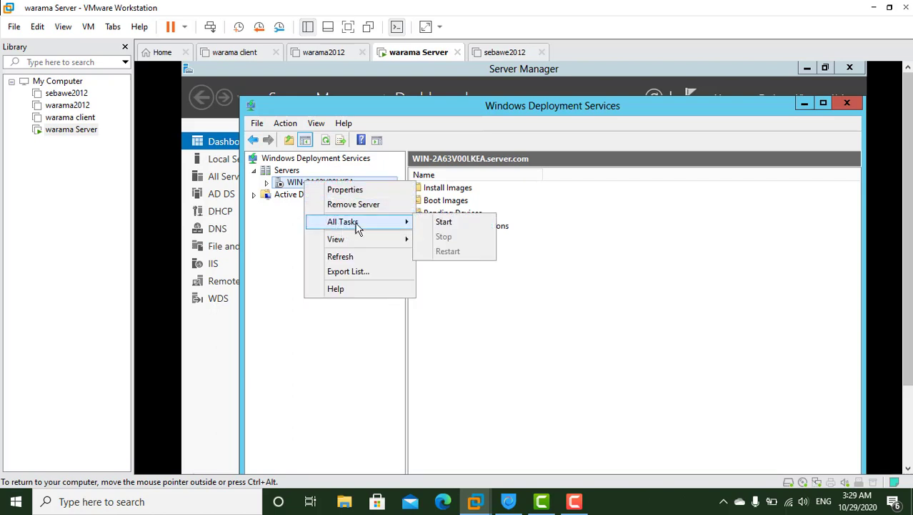
click(431, 227)
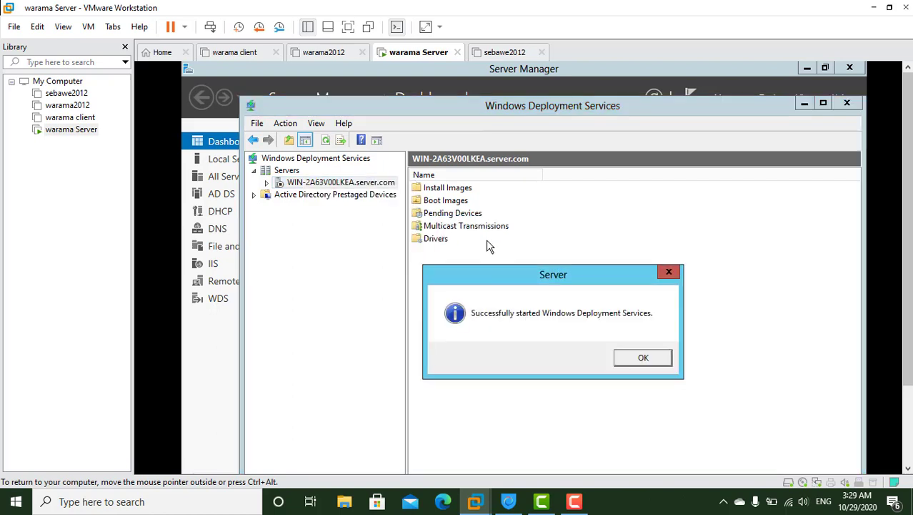
click(644, 359)
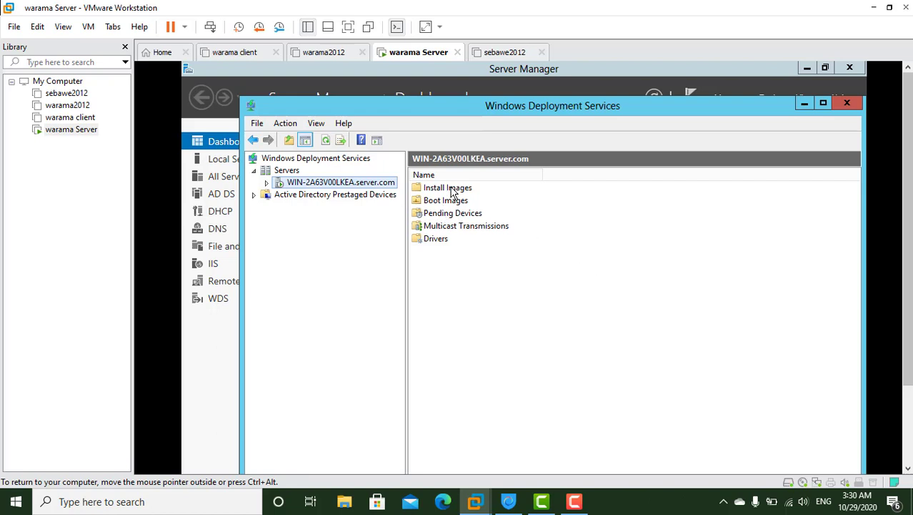
Step: Start adding an install image to the existing group ImageGroup1, using install.wim from the sources folder on DVD drive D:
right_click(452, 189)
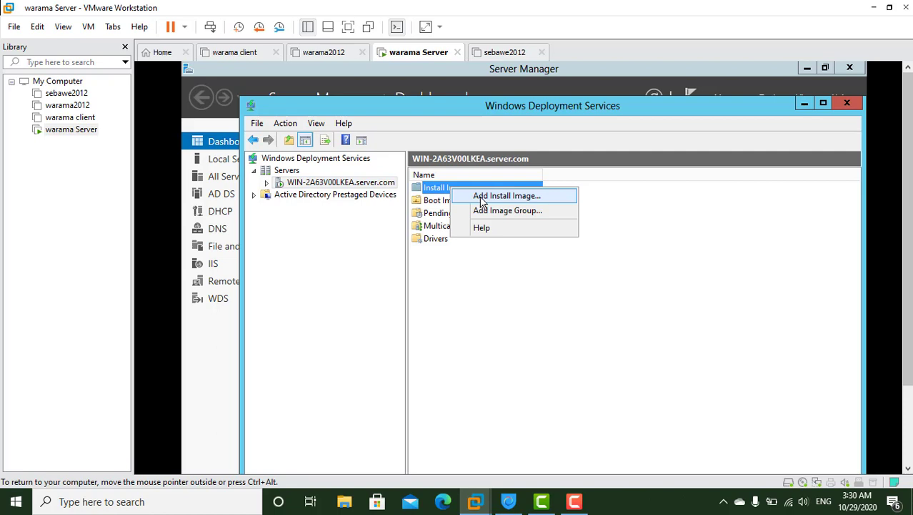
click(483, 202)
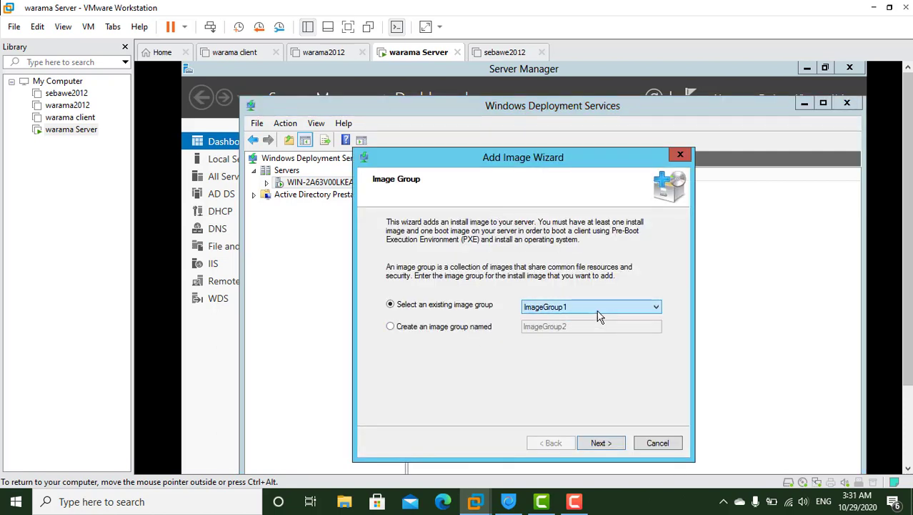
click(596, 443)
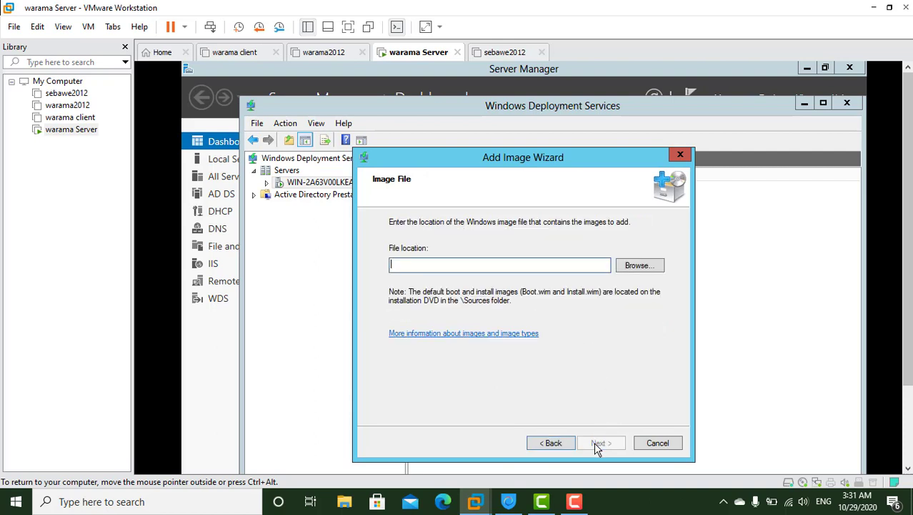
click(642, 266)
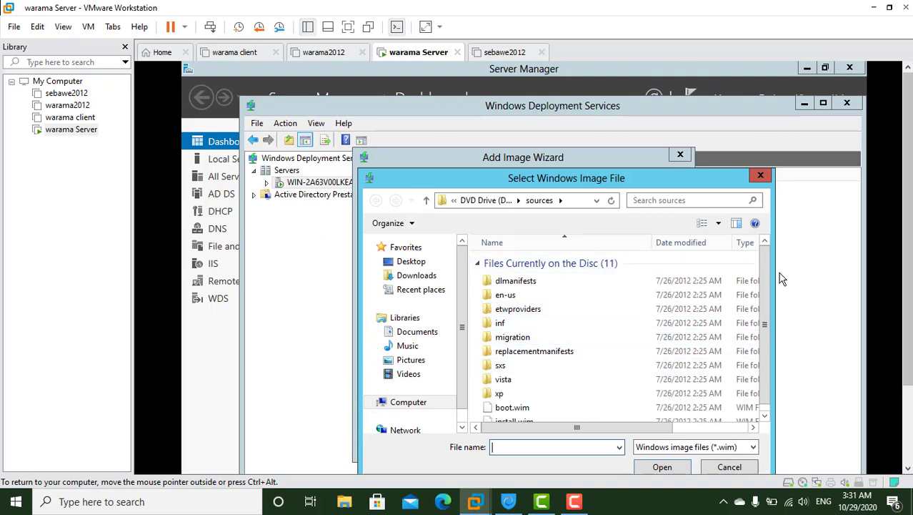
scroll(764, 286, down, 1)
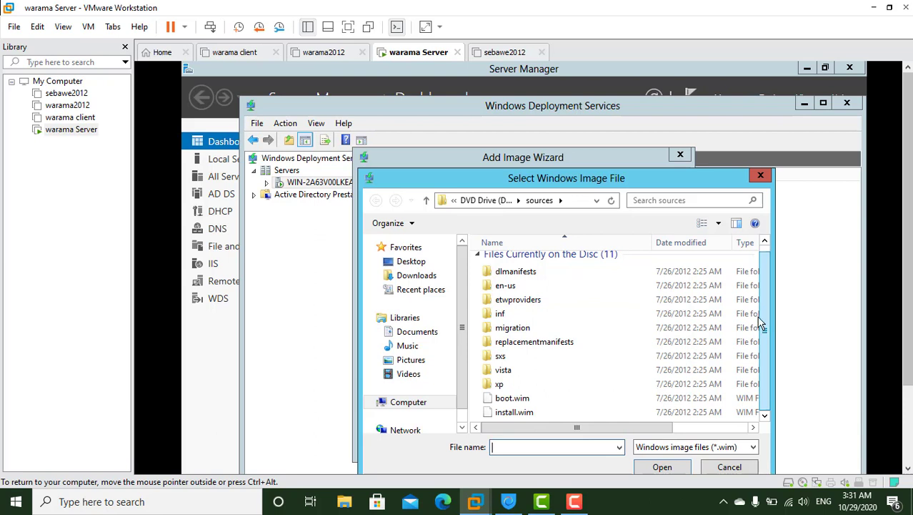
click(519, 416)
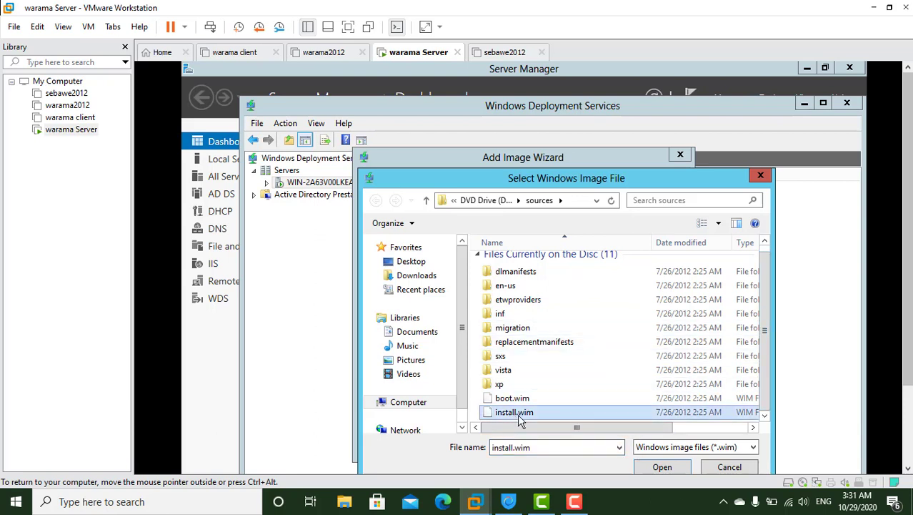
click(662, 467)
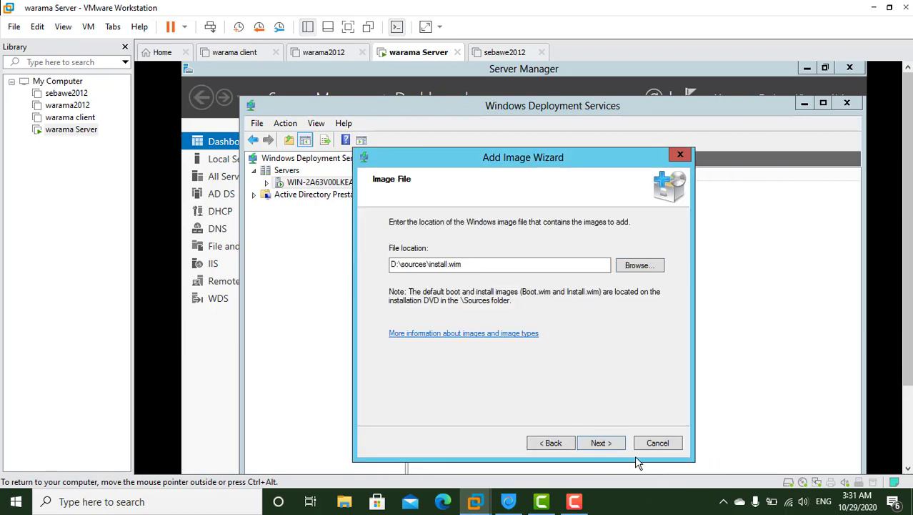
Step: Add the Windows Server 2012 Standard and Datacenter images, including their Core editions, to the server and finish the wizard
click(600, 444)
click(602, 444)
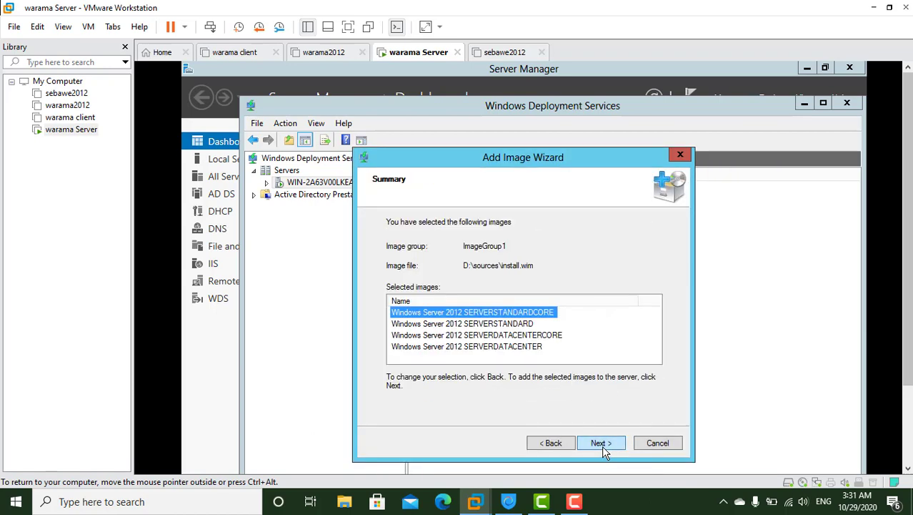
click(602, 443)
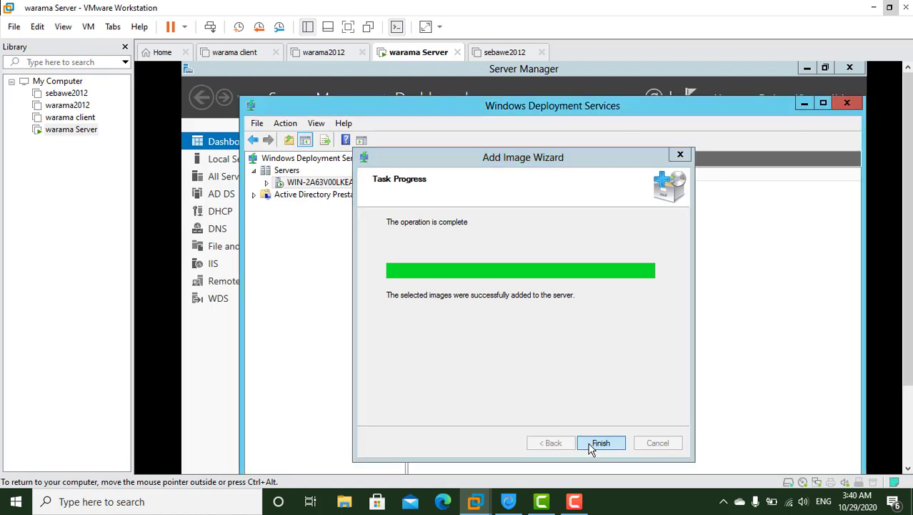
click(592, 443)
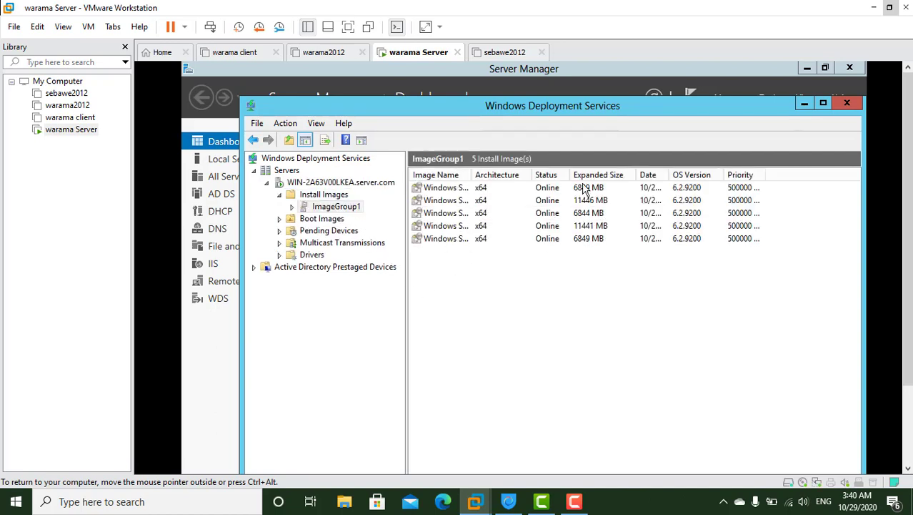
Step: Start adding a boot image to the server, using boot.wim from the sources folder on DVD drive D:
click(314, 222)
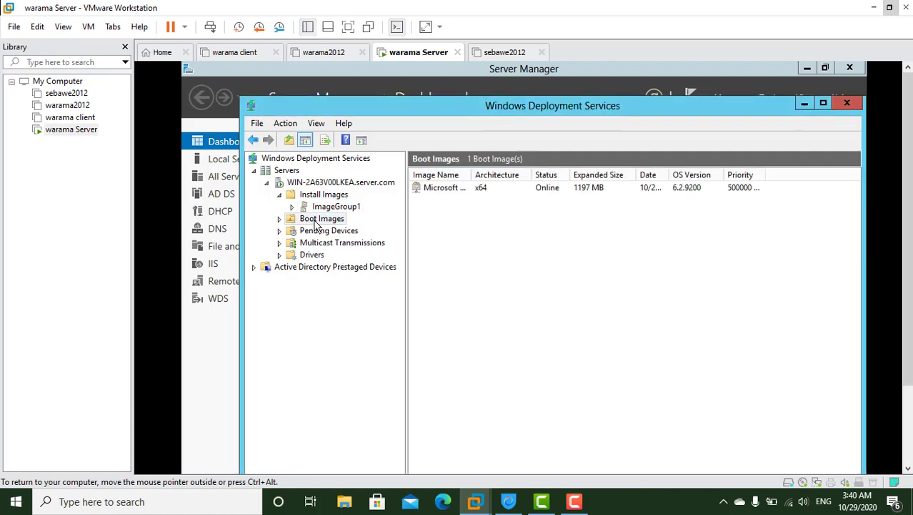
right_click(313, 226)
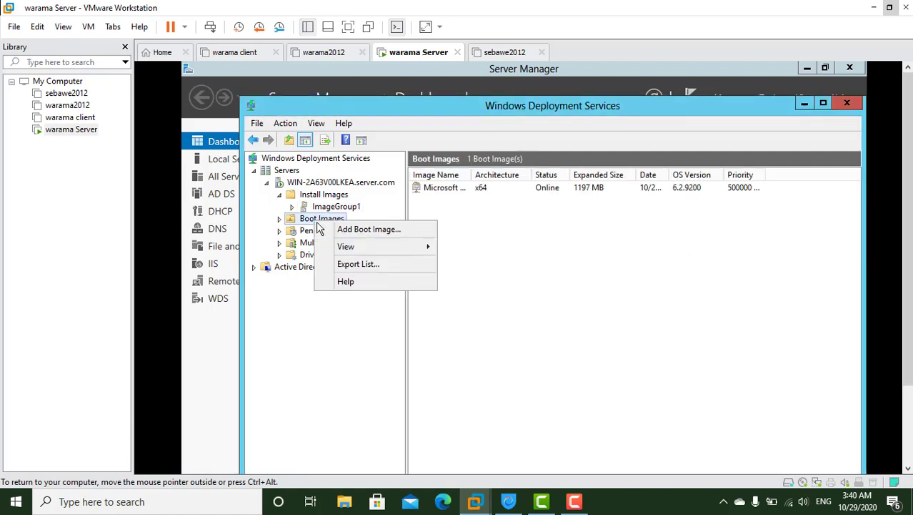
click(343, 229)
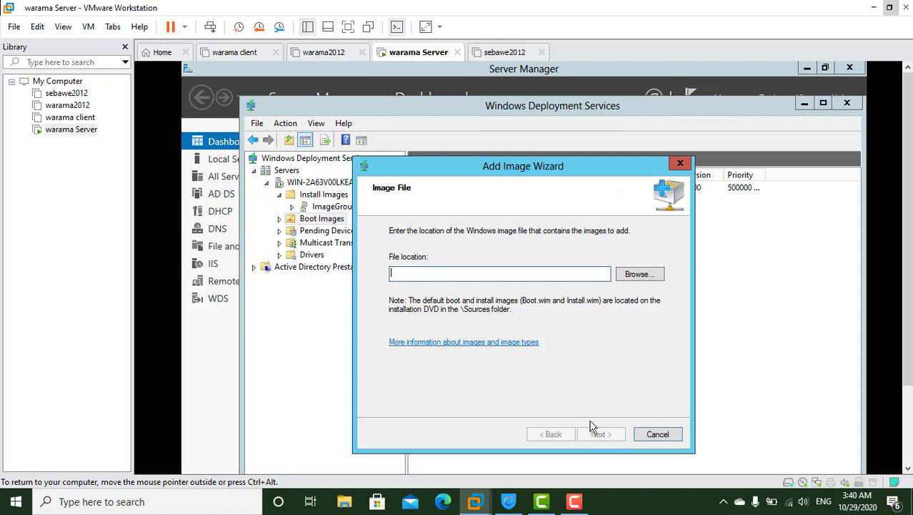
click(646, 274)
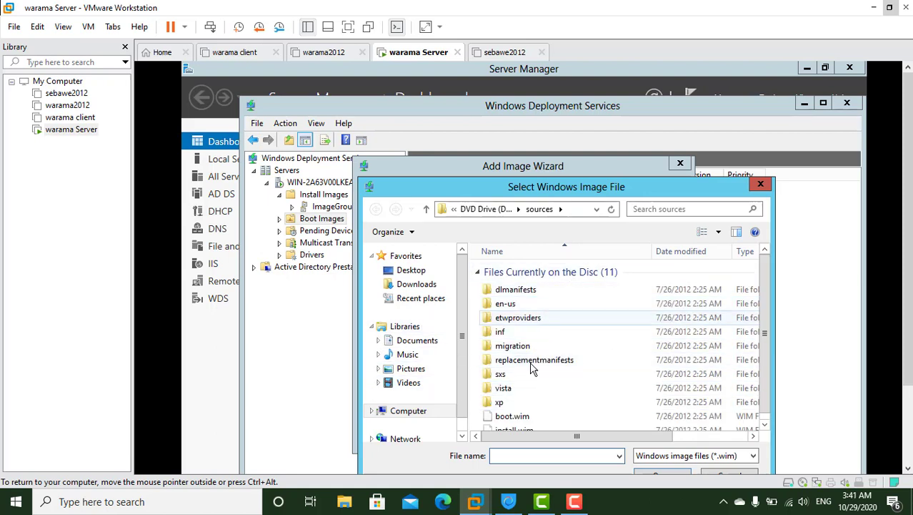
click(411, 385)
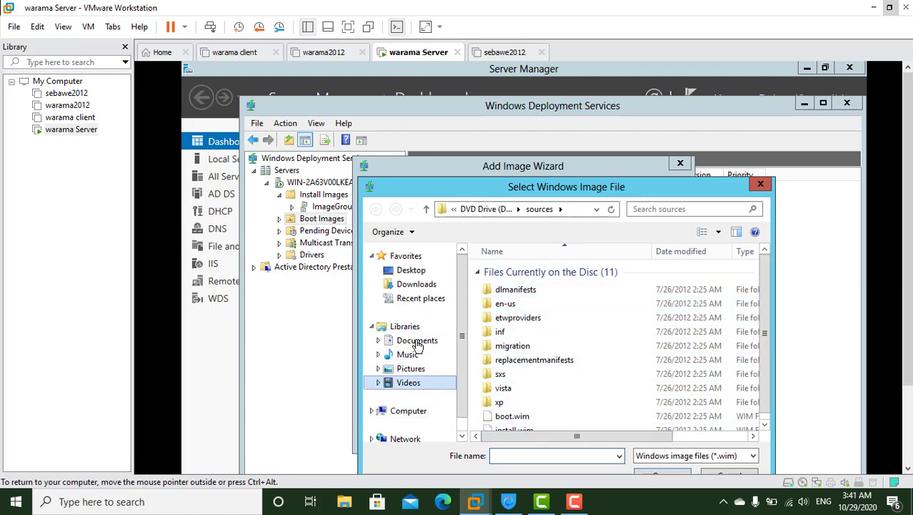
click(421, 298)
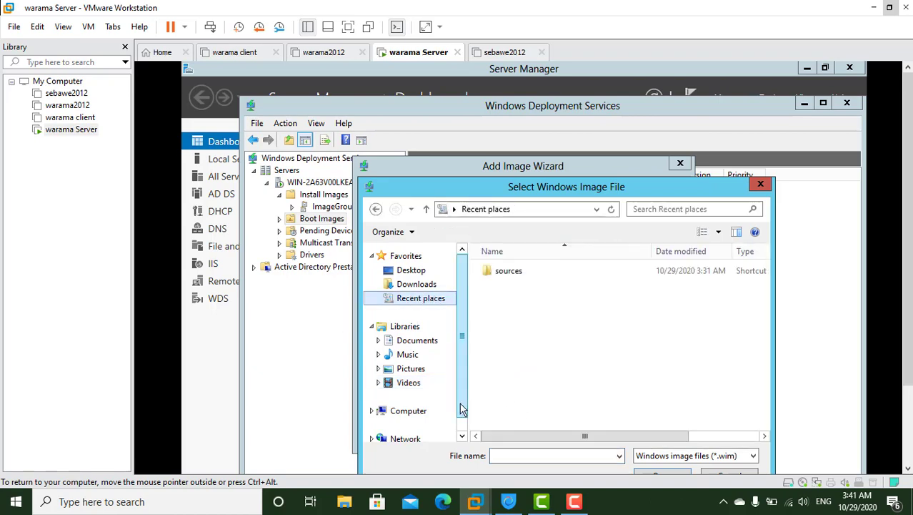
scroll(415, 371, down, 1)
click(389, 390)
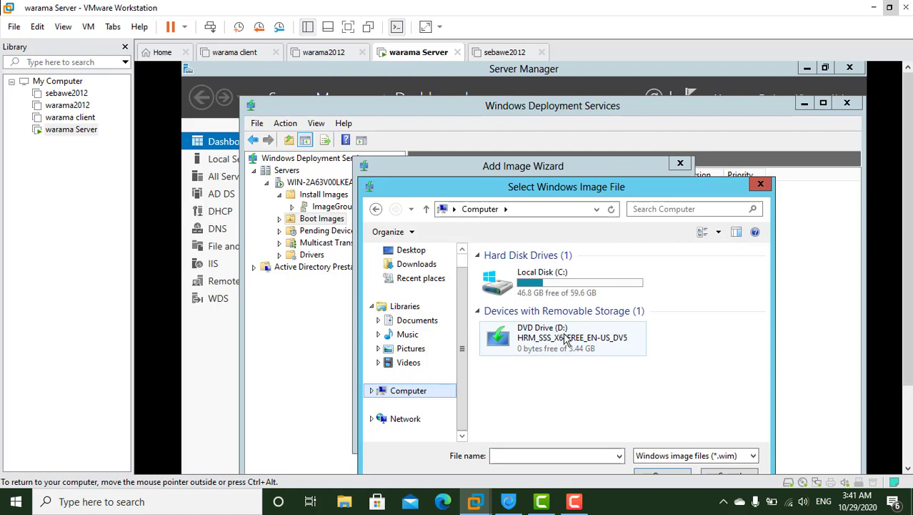
click(534, 339)
double_click(534, 339)
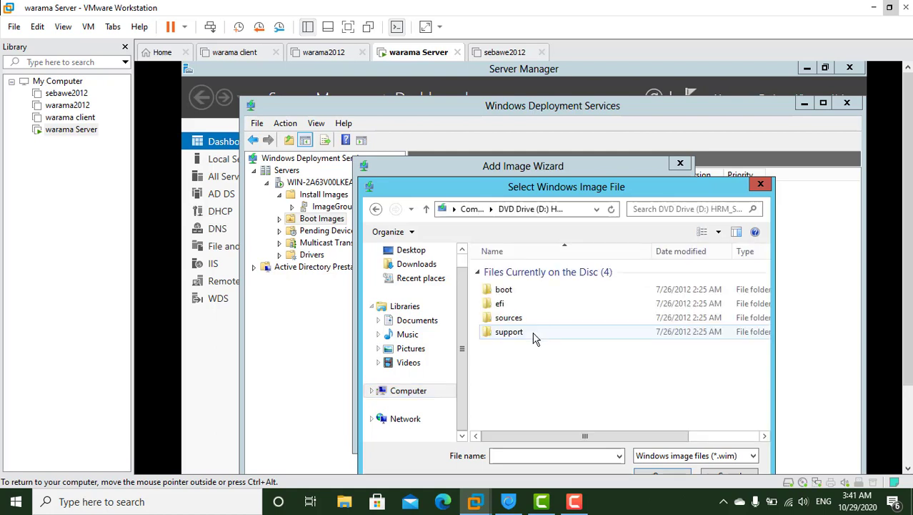
double_click(527, 318)
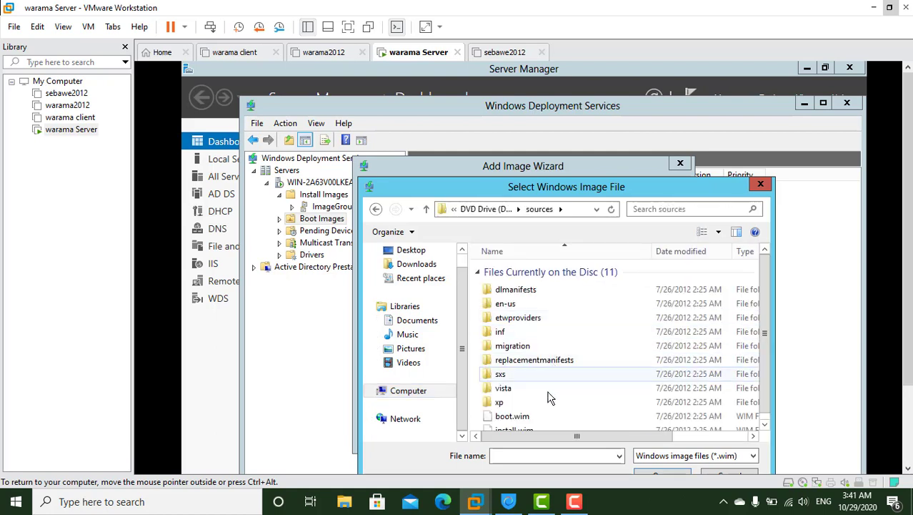
double_click(526, 418)
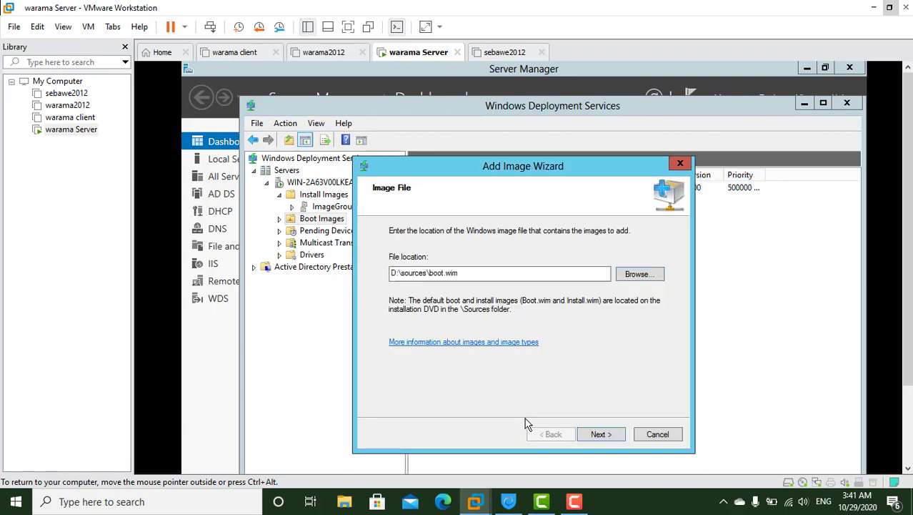
Step: Keep the default image details, add the Microsoft Windows Setup (x64) boot image to the server, and finish the wizard
click(601, 434)
click(601, 437)
click(600, 436)
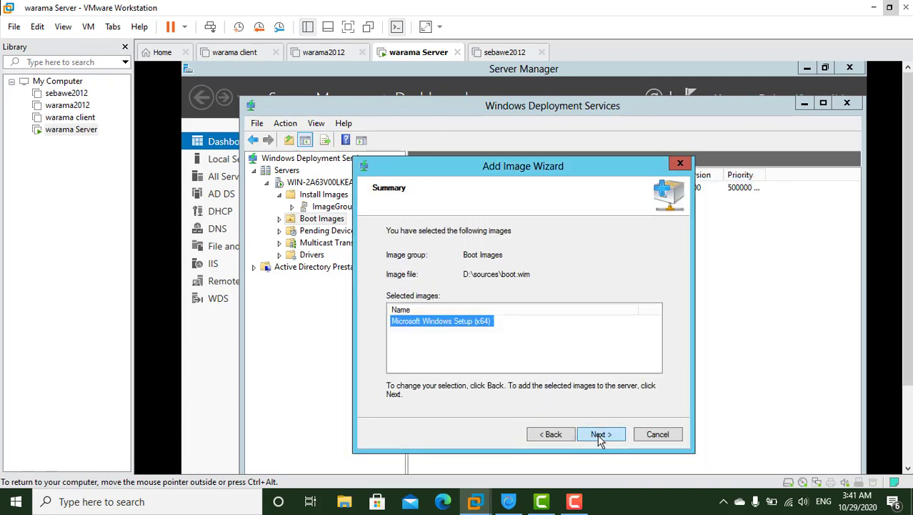
click(600, 436)
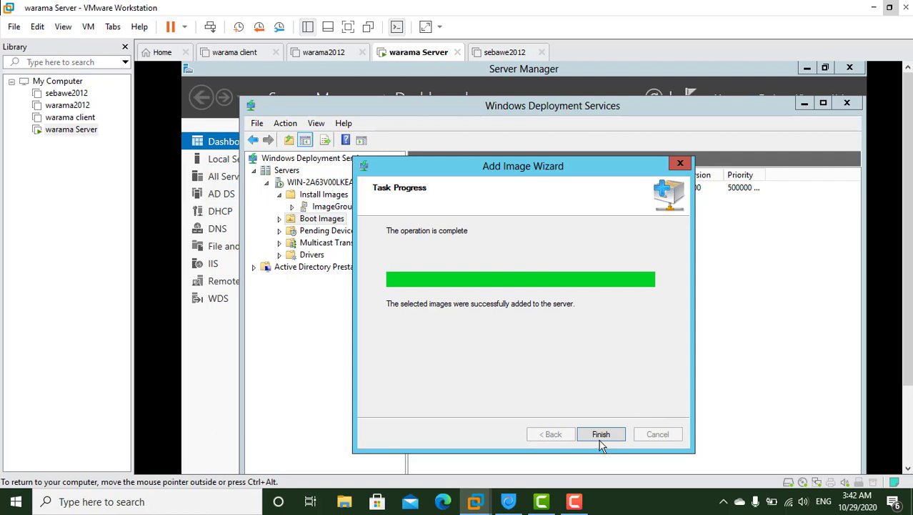
click(599, 435)
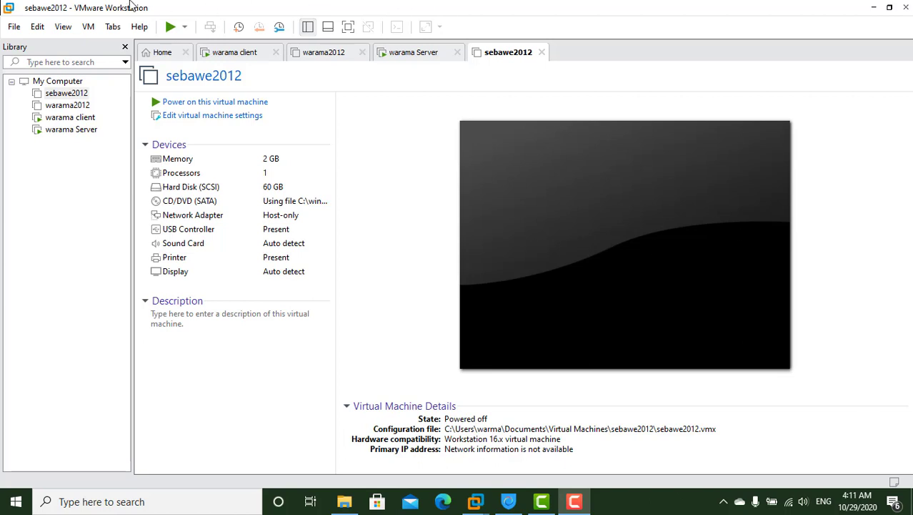
Step: Start creating a new virtual machine with the custom configuration and Workstation 12.x hardware compatibility
click(14, 26)
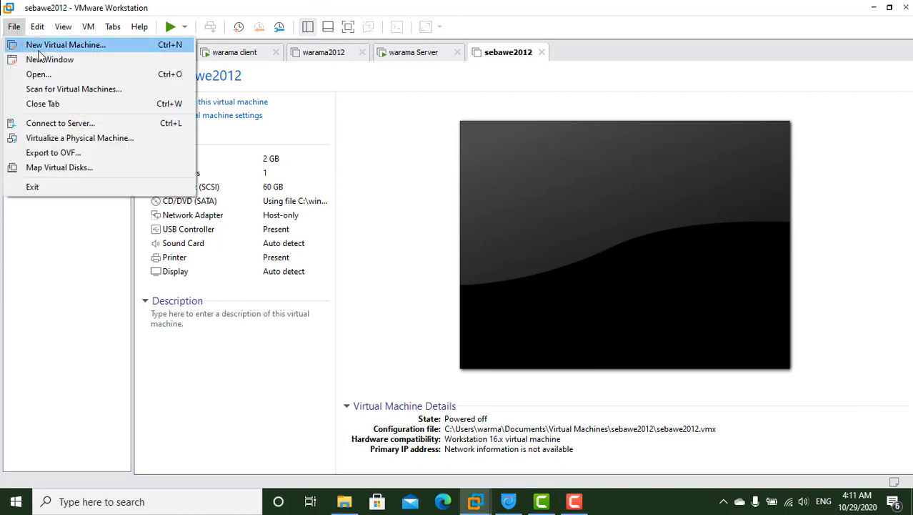
click(44, 45)
click(445, 259)
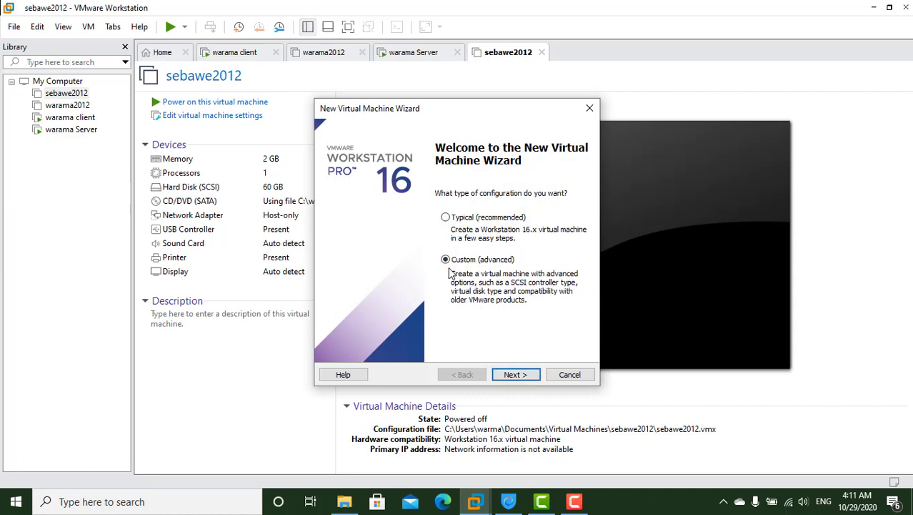
click(514, 376)
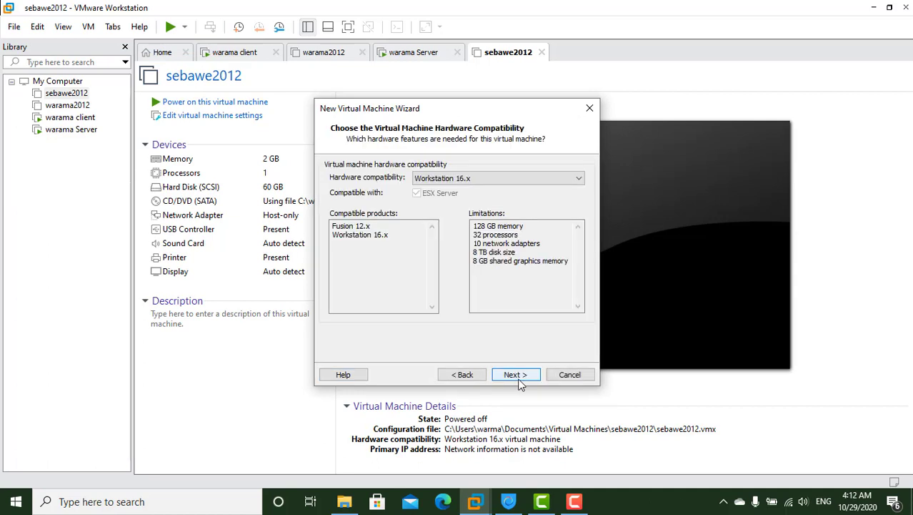
click(487, 183)
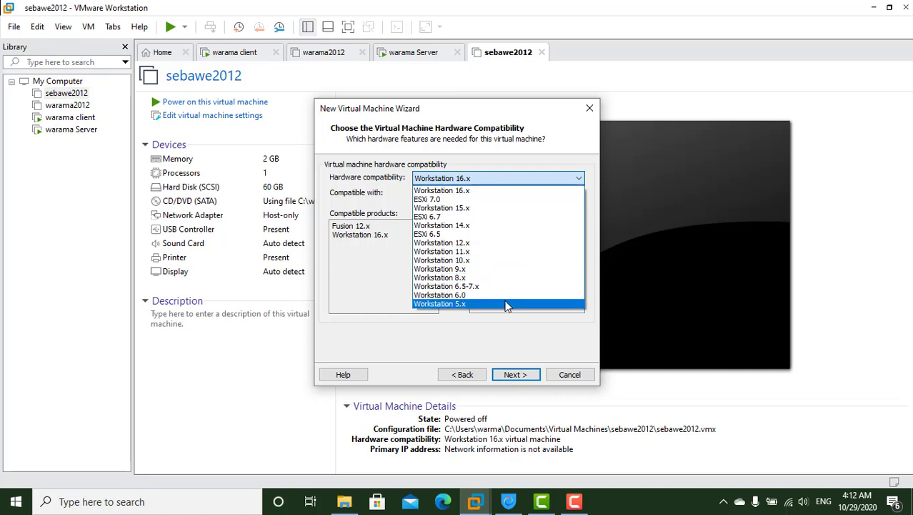
click(493, 243)
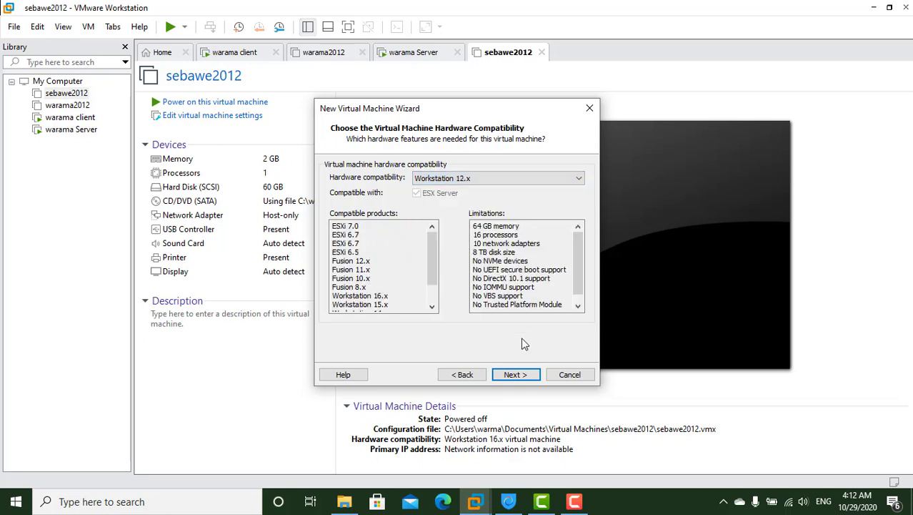
click(516, 374)
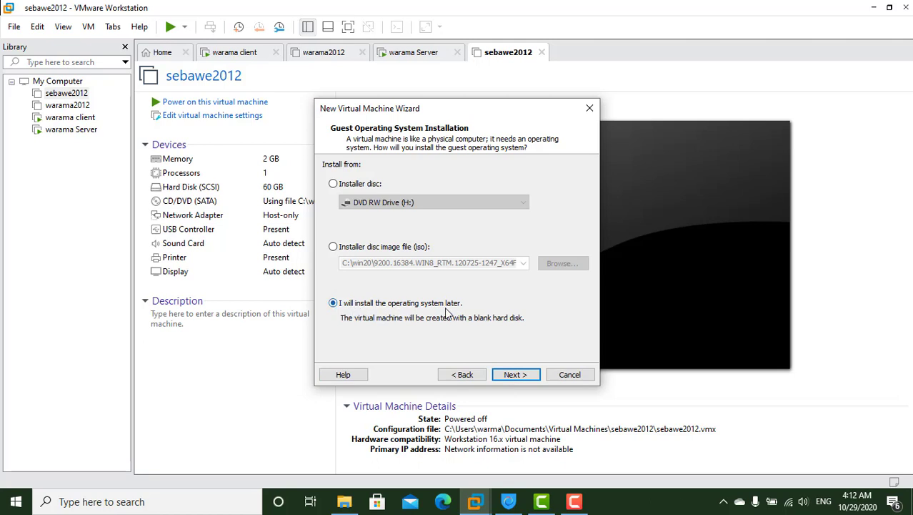
Step: Leave the operating system uninstalled, keep Microsoft Windows with version Windows Server 2012, and accept the default machine name and location
click(514, 375)
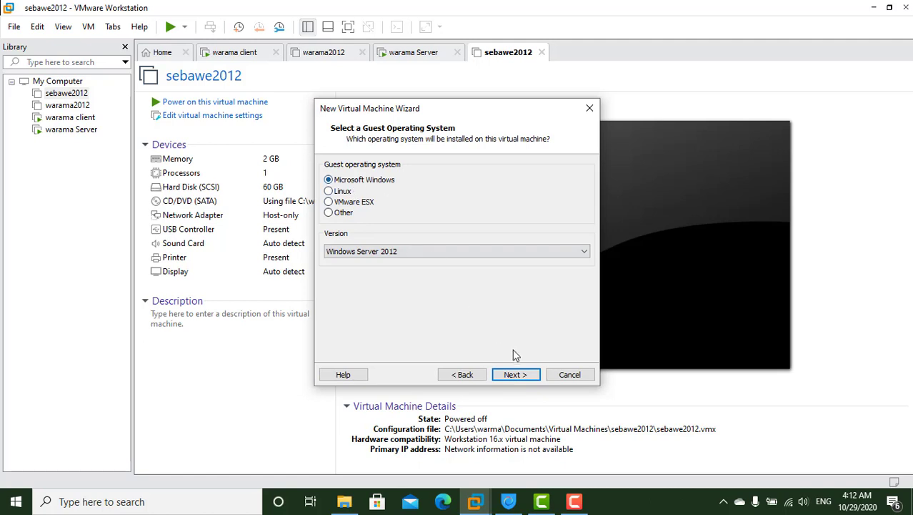
click(511, 375)
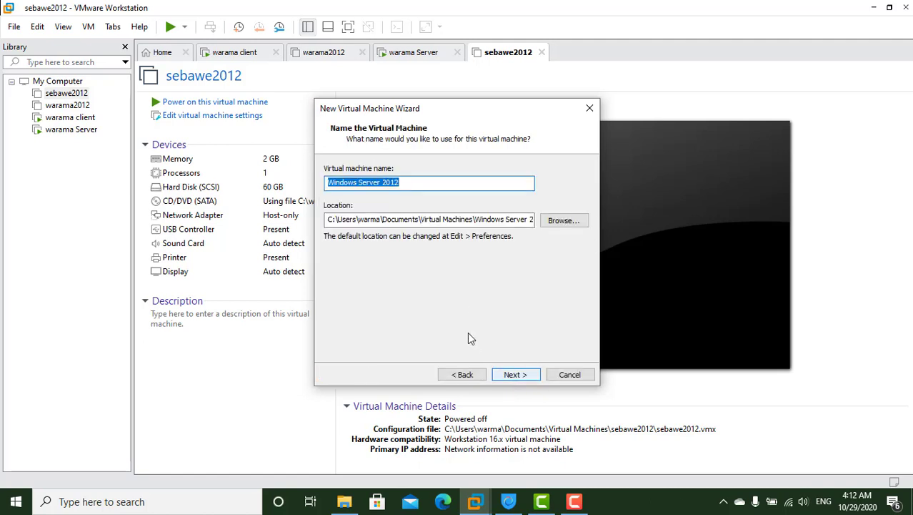
click(512, 375)
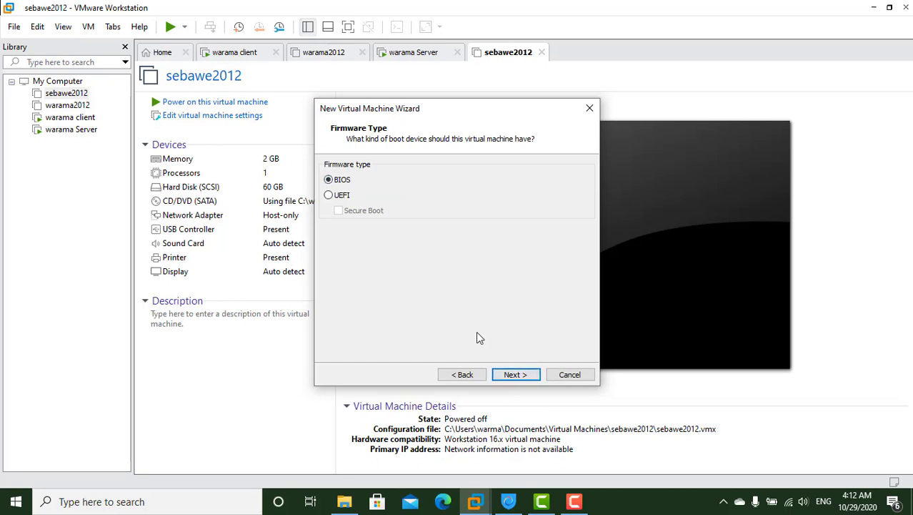
Step: Accept BIOS firmware, one processor with one core, and 2048 MB of memory for the new virtual machine
click(510, 375)
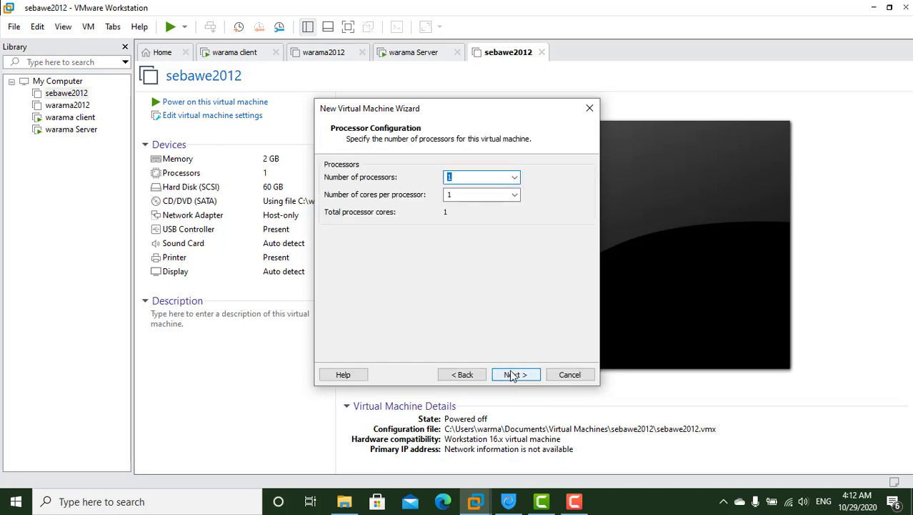
click(510, 375)
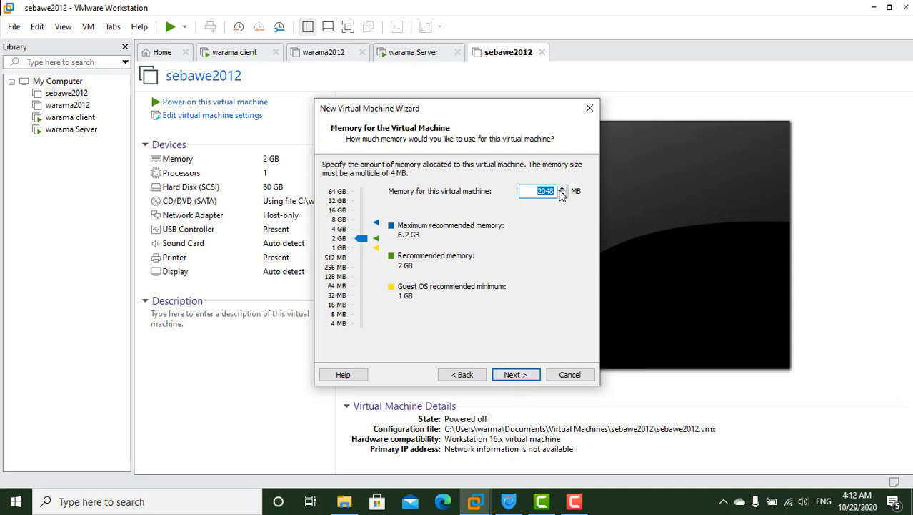
click(517, 381)
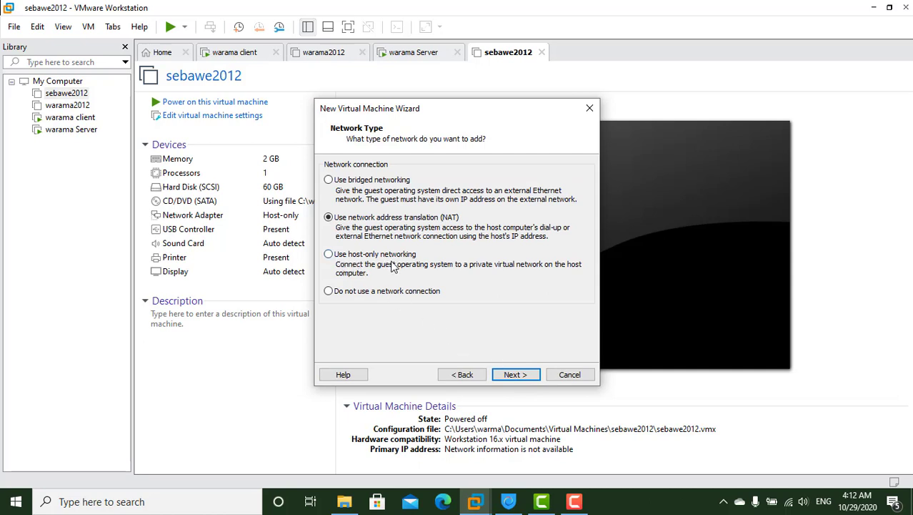
Step: Use host-only networking for the new virtual machine, and keep the LSI Logic SAS controller and the default disk type
click(329, 255)
click(511, 378)
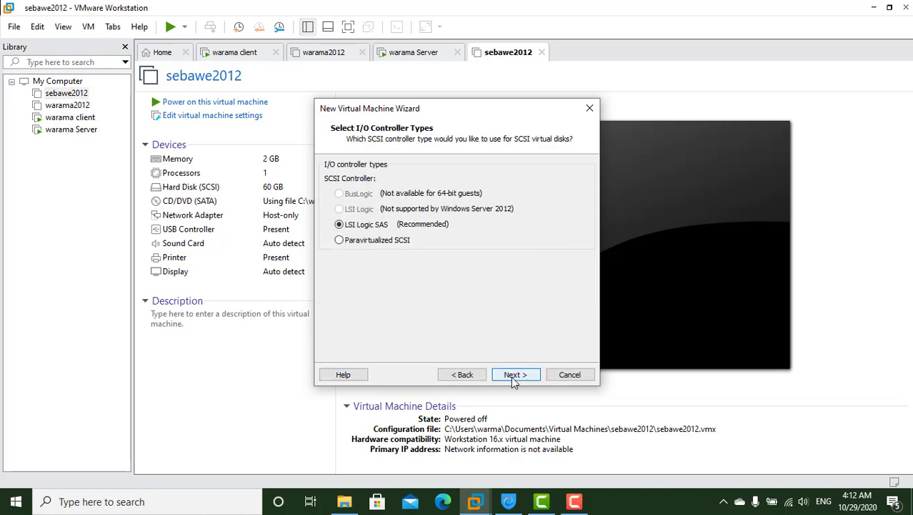
click(511, 373)
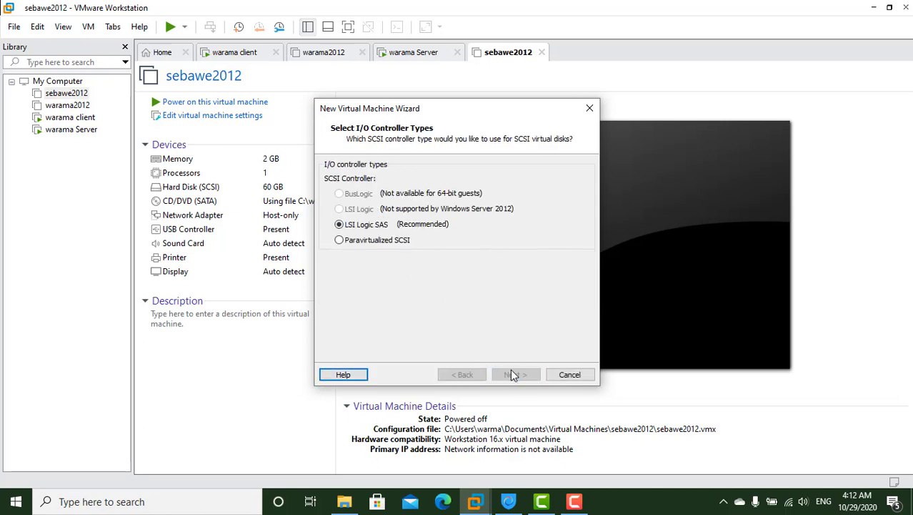
click(518, 378)
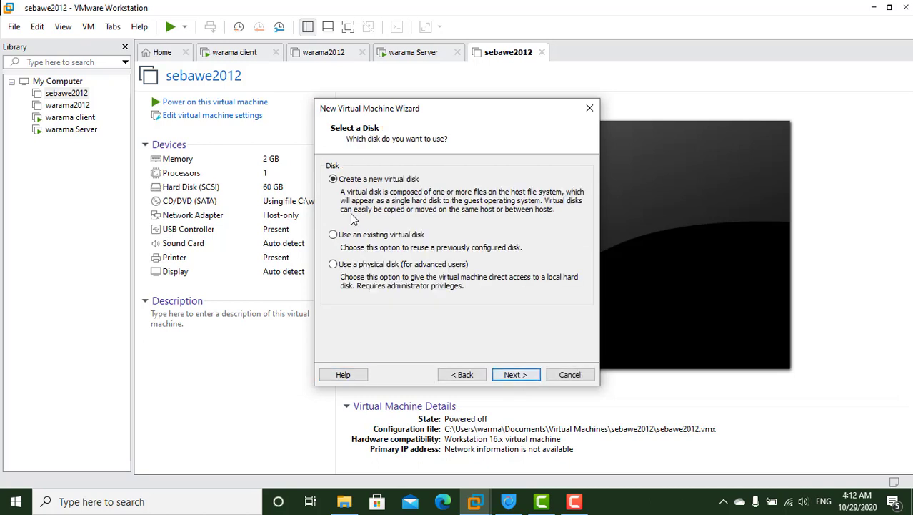
Step: Create a new 10 GB virtual disk split into multiple files, keep the disk file name Windows Server 2012.vmdk, and finish the wizard
click(515, 379)
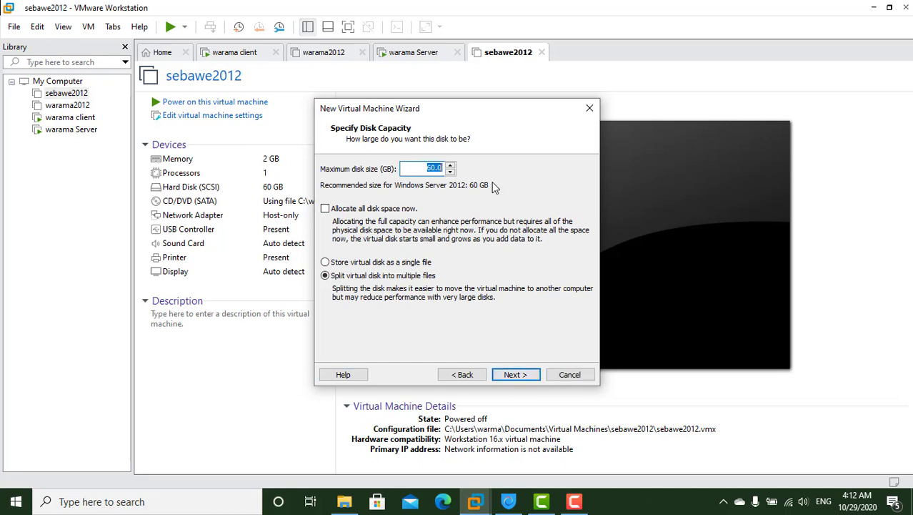
text(10)
click(510, 375)
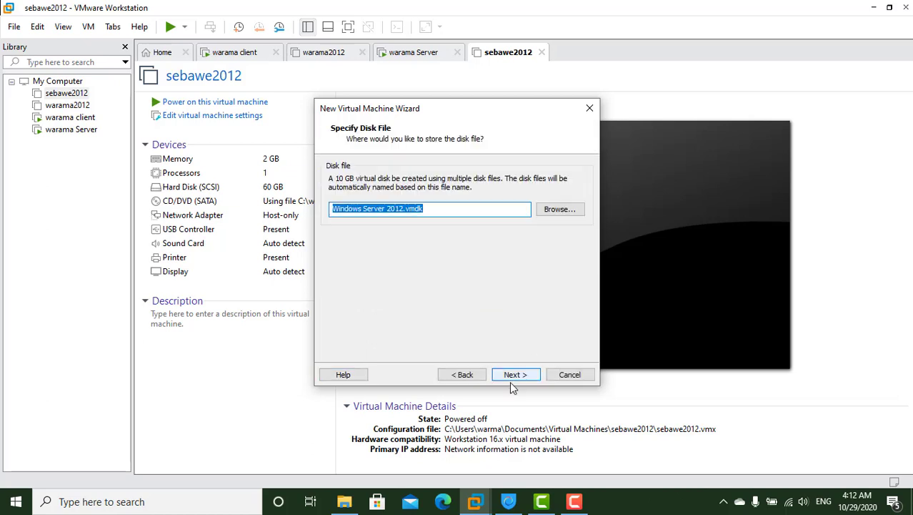
click(511, 376)
click(512, 376)
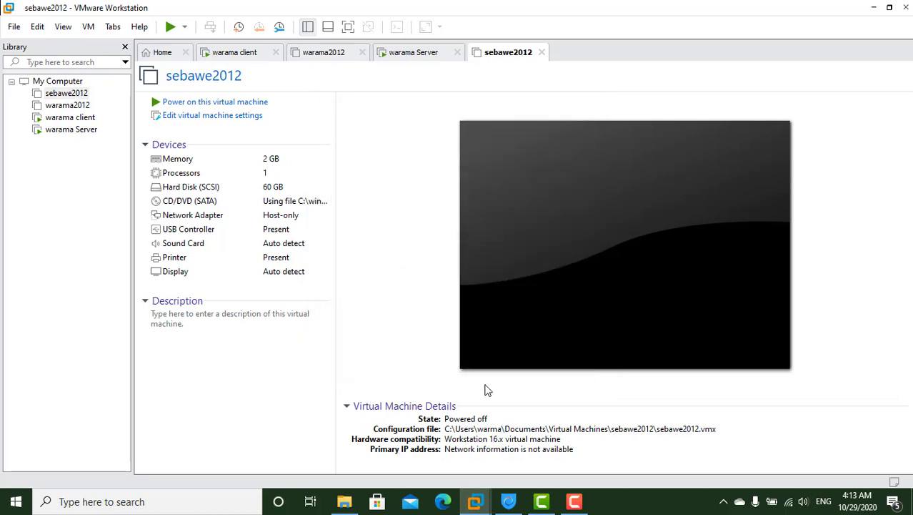
Step: Power on the new Windows Server 2012 virtual machine to boot it from the network
click(224, 102)
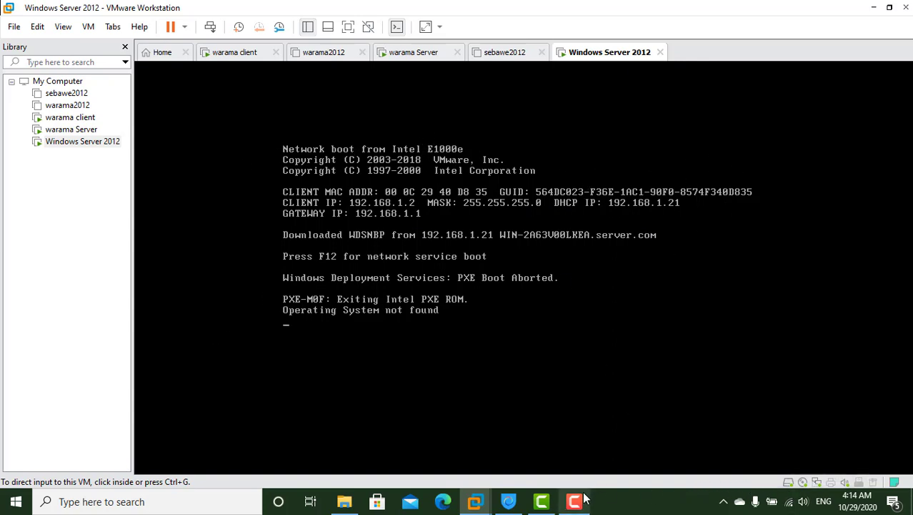
mouse_move(581, 503)
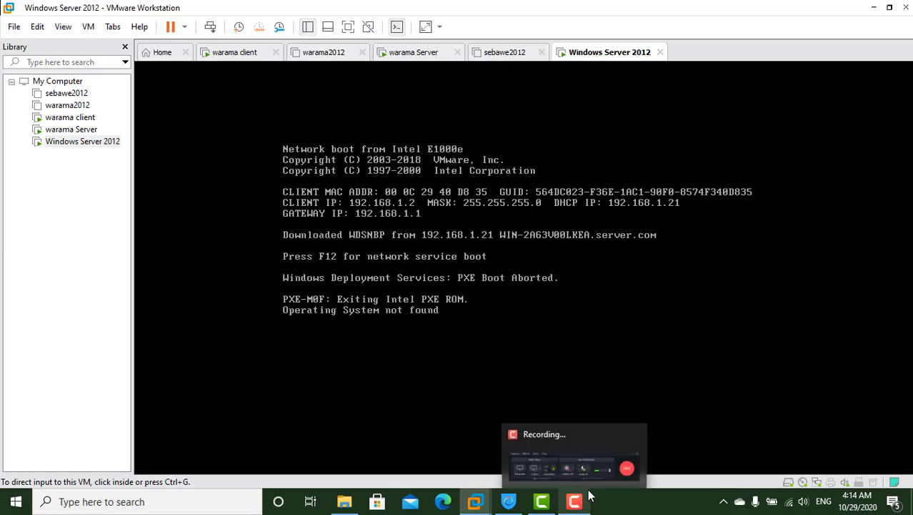